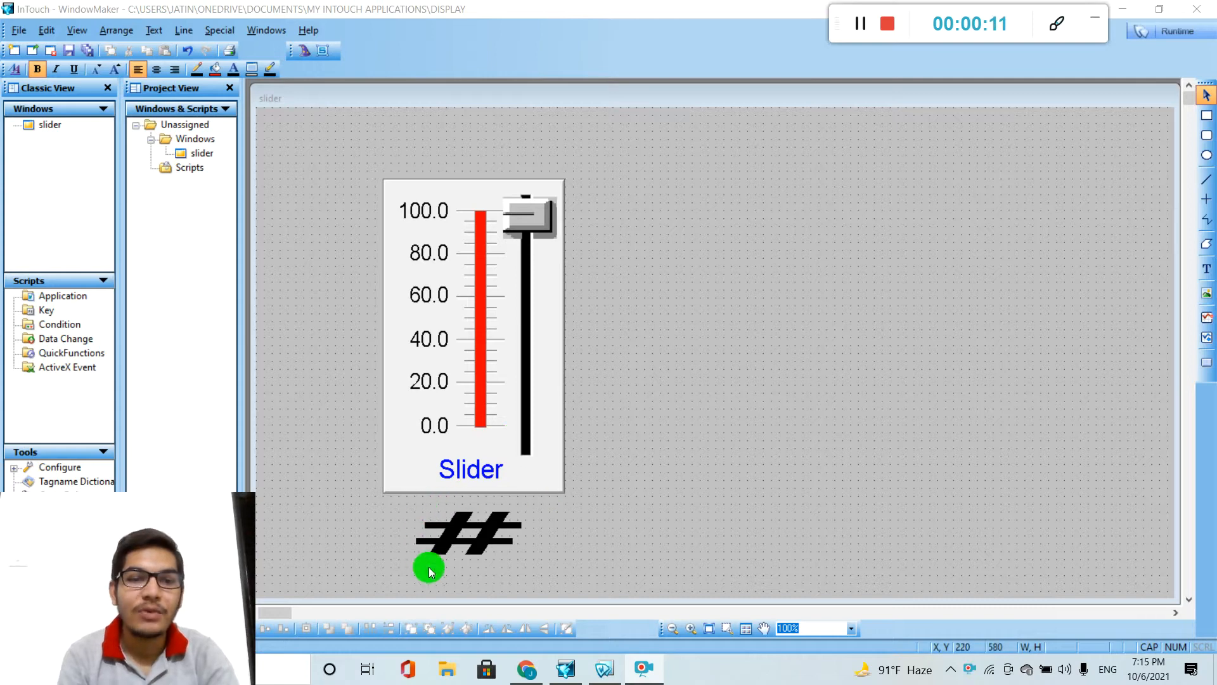
pyautogui.click(534, 212)
pyautogui.moveTo(534, 209)
pyautogui.mouseDown()
pyautogui.moveTo(544, 379)
pyautogui.moveTo(535, 214)
pyautogui.mouseUp()
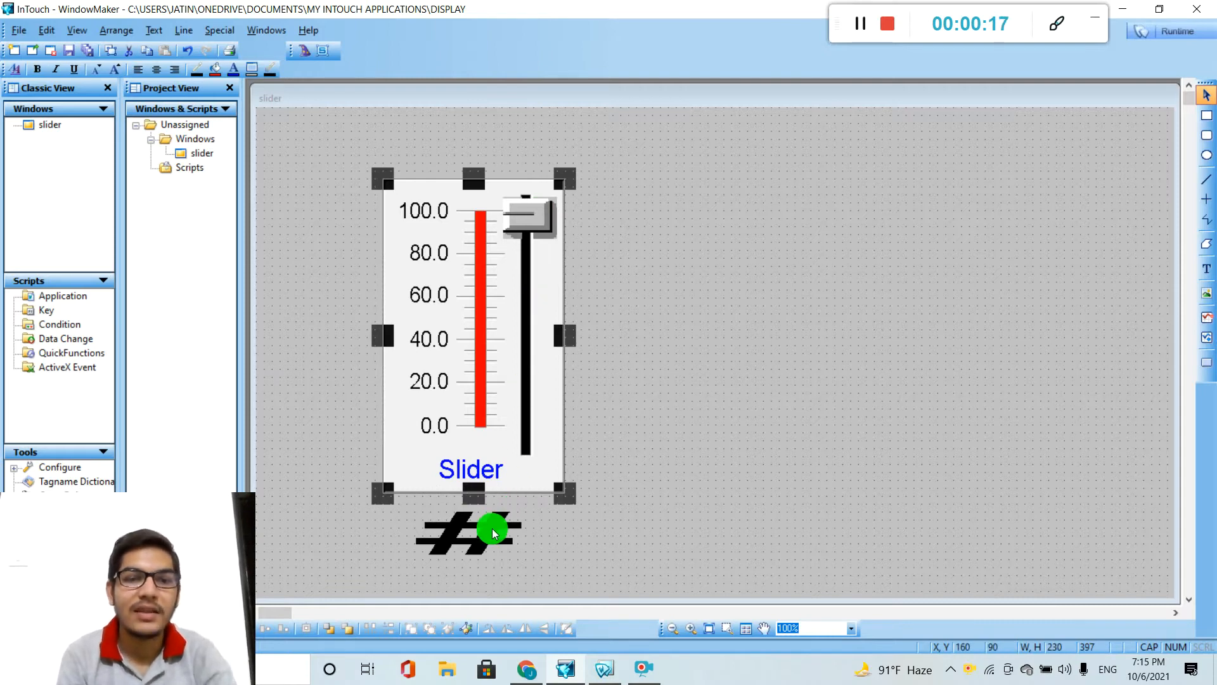
pyautogui.click(659, 358)
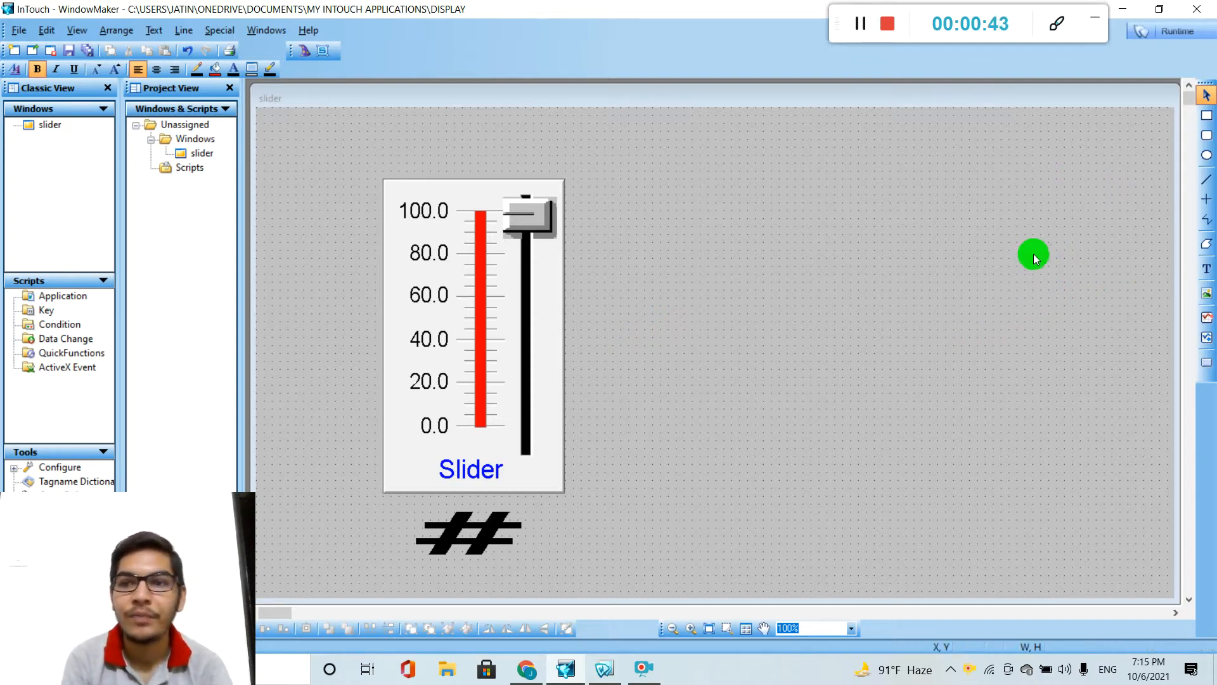
# Draw a red square about 90 by 90 beside the slider and move it to about X 430, Y 320.
pyautogui.click(1208, 123)
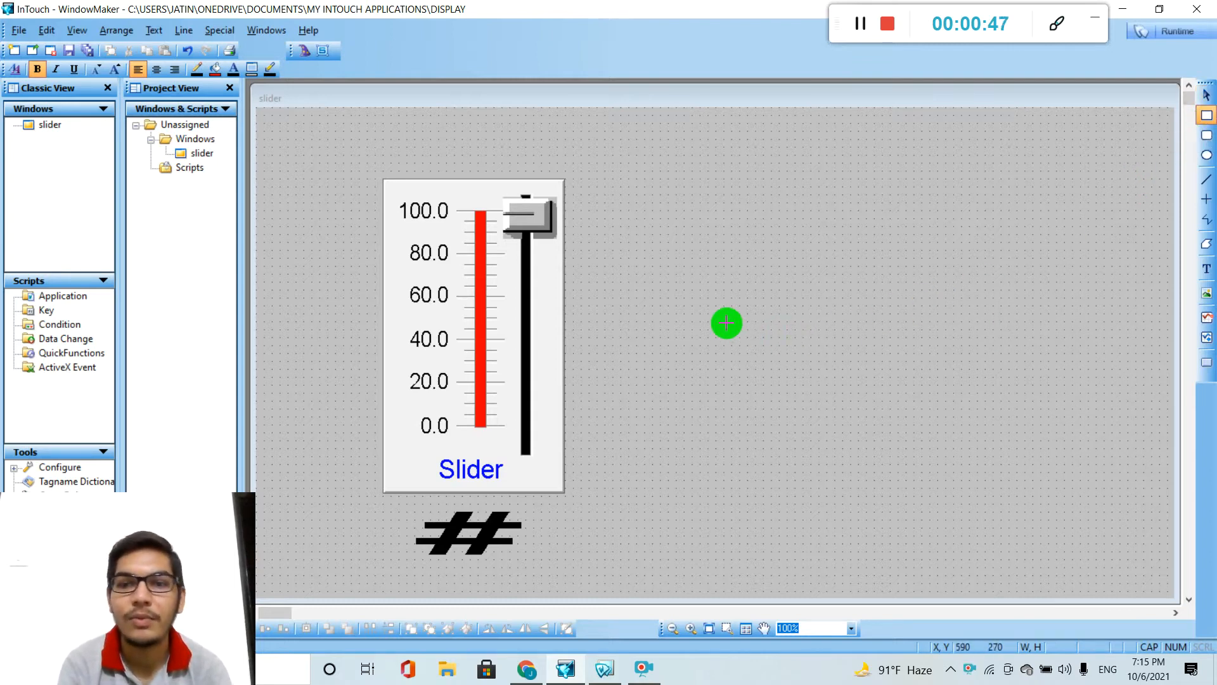
pyautogui.moveTo(644, 293); pyautogui.dragTo(719, 365)
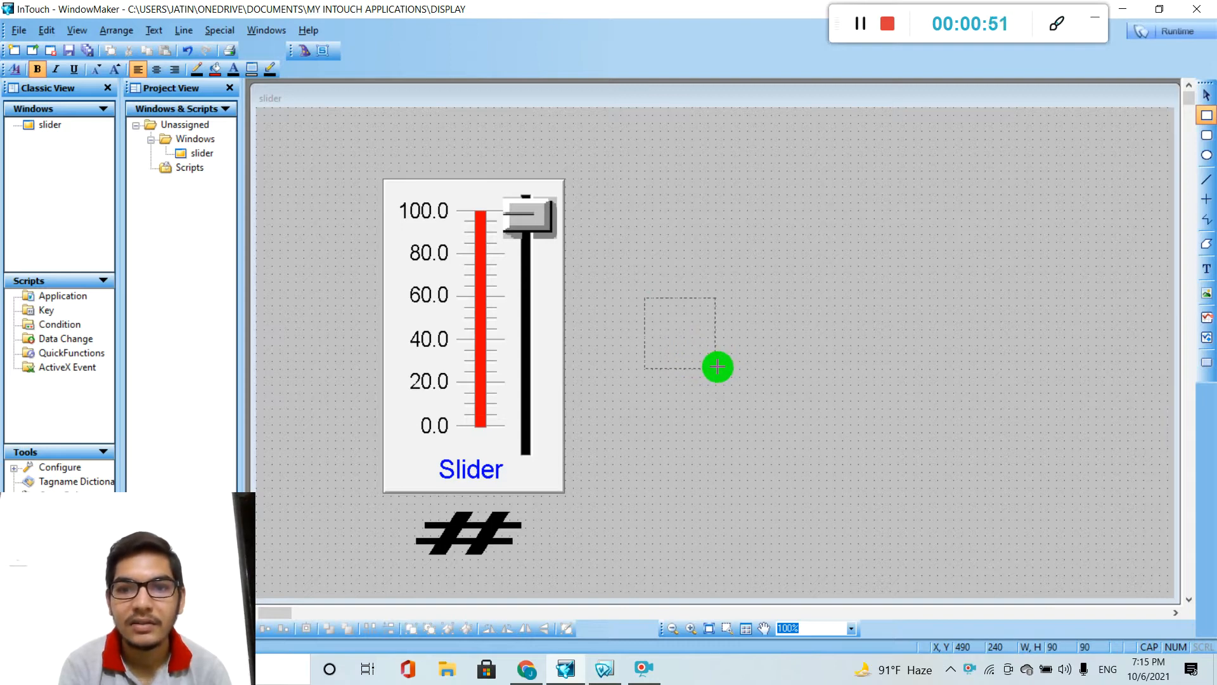
pyautogui.moveTo(719, 367); pyautogui.dragTo(719, 367)
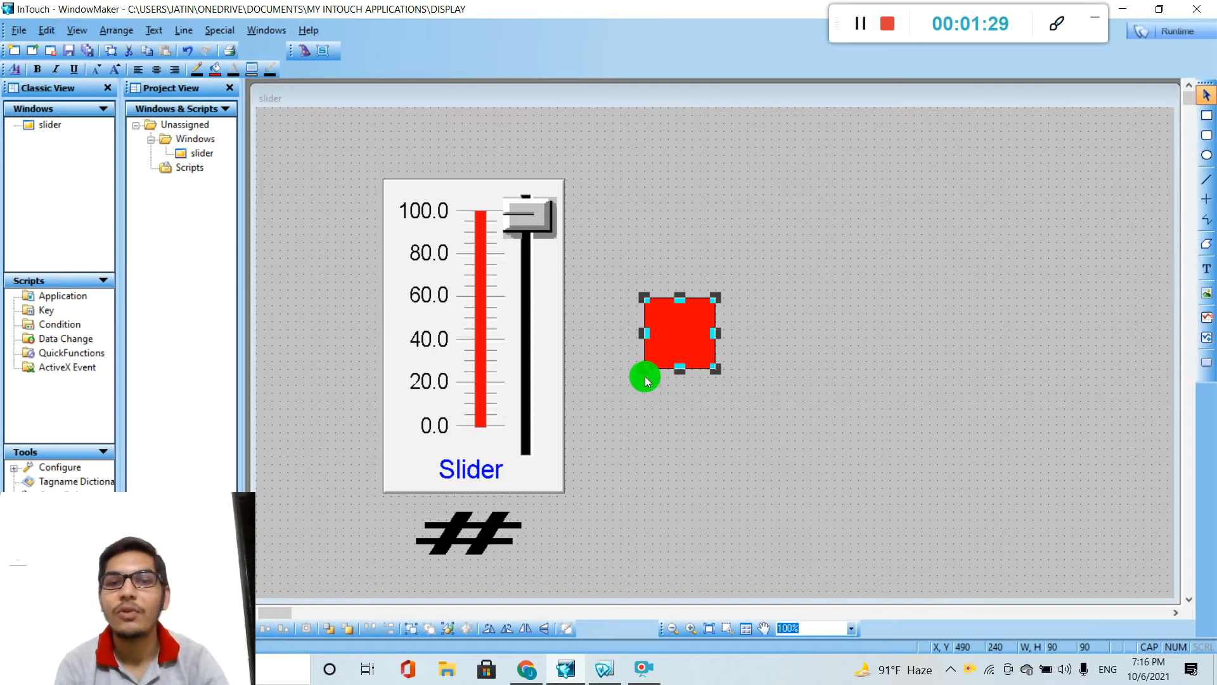
pyautogui.moveTo(680, 344); pyautogui.dragTo(632, 408)
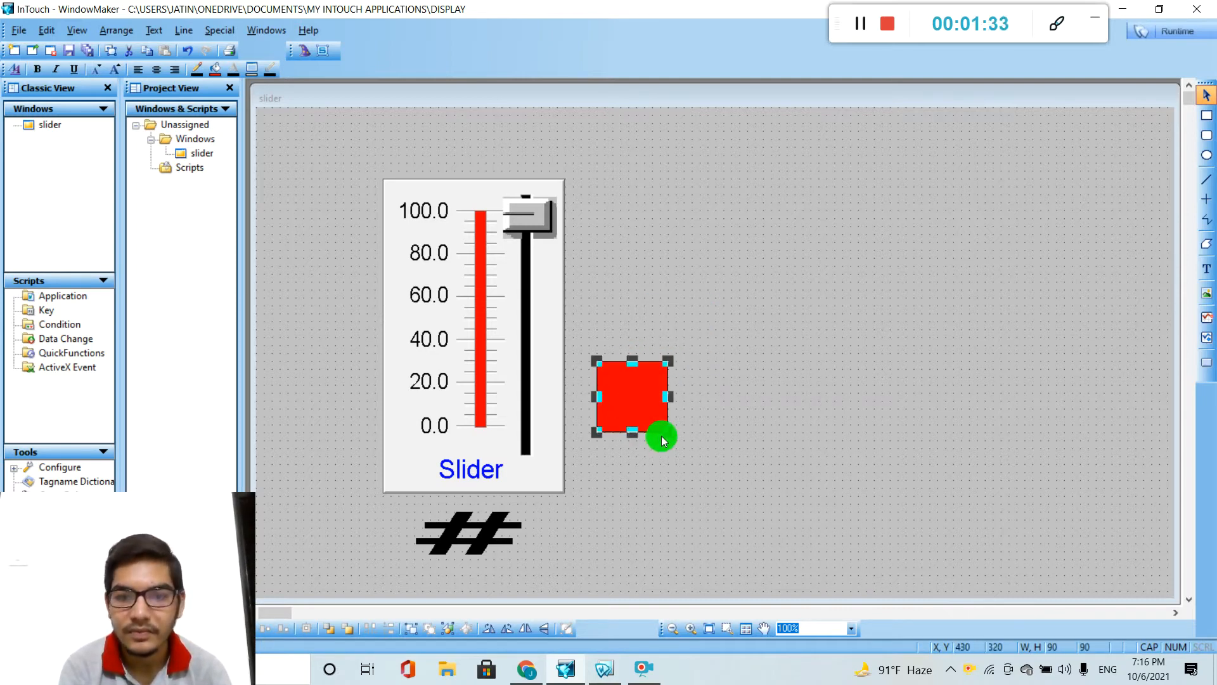
# Draw a long horizontal line running from the red square's lower-left corner, along its bottom edge, towards the window's far side.
pyautogui.click(1206, 179)
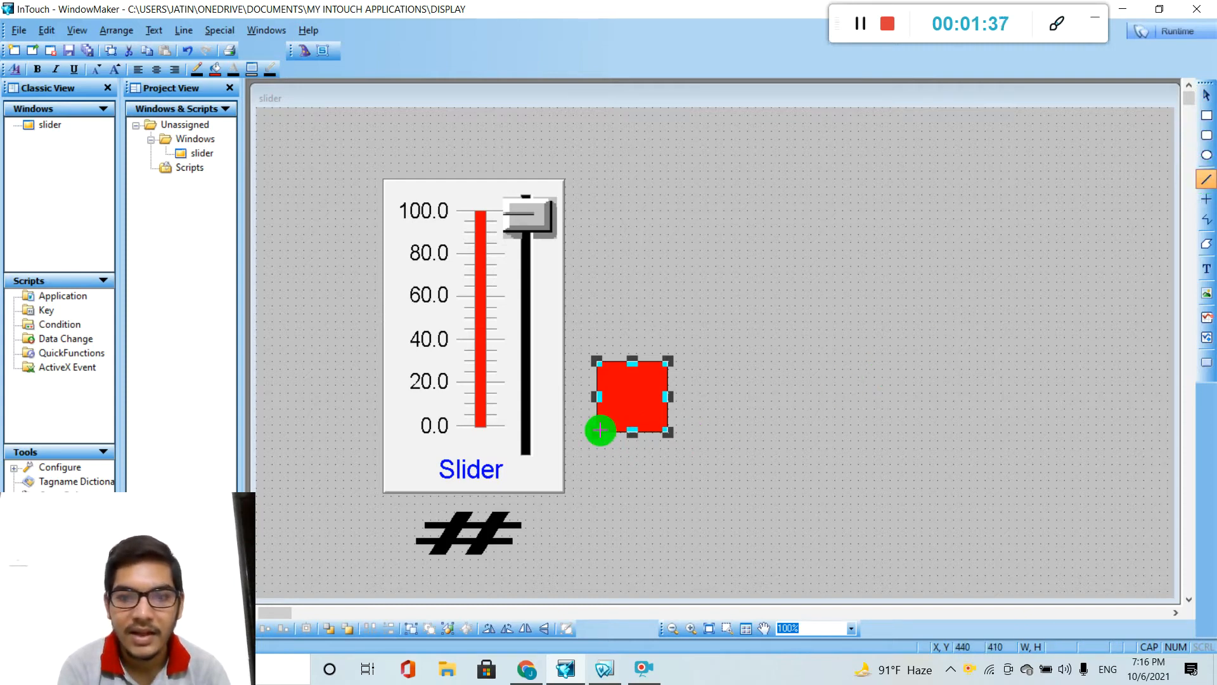
pyautogui.moveTo(599, 431)
pyautogui.mouseDown()
pyautogui.moveTo(747, 405)
pyautogui.moveTo(975, 405)
pyautogui.moveTo(1097, 434)
pyautogui.moveTo(1137, 430)
pyautogui.mouseUp()
pyautogui.click(1071, 375)
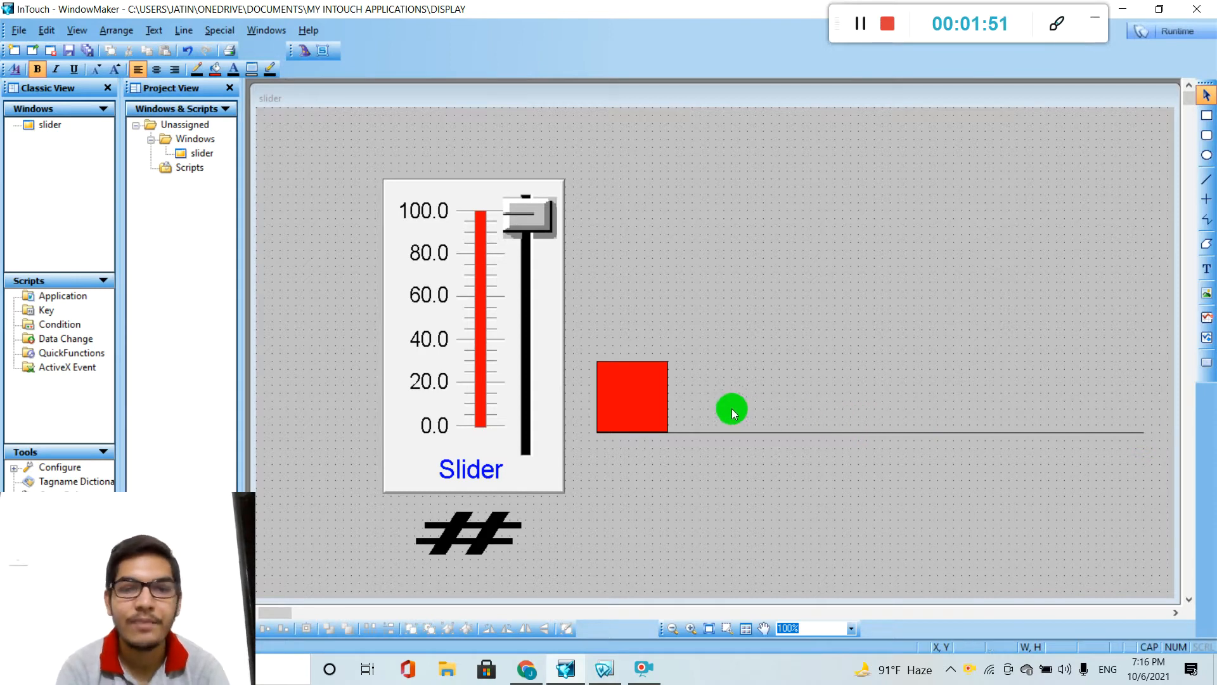
# Duplicate the red square and place the copy on the far end of the line at X 1030, Y 320.
pyautogui.click(661, 401)
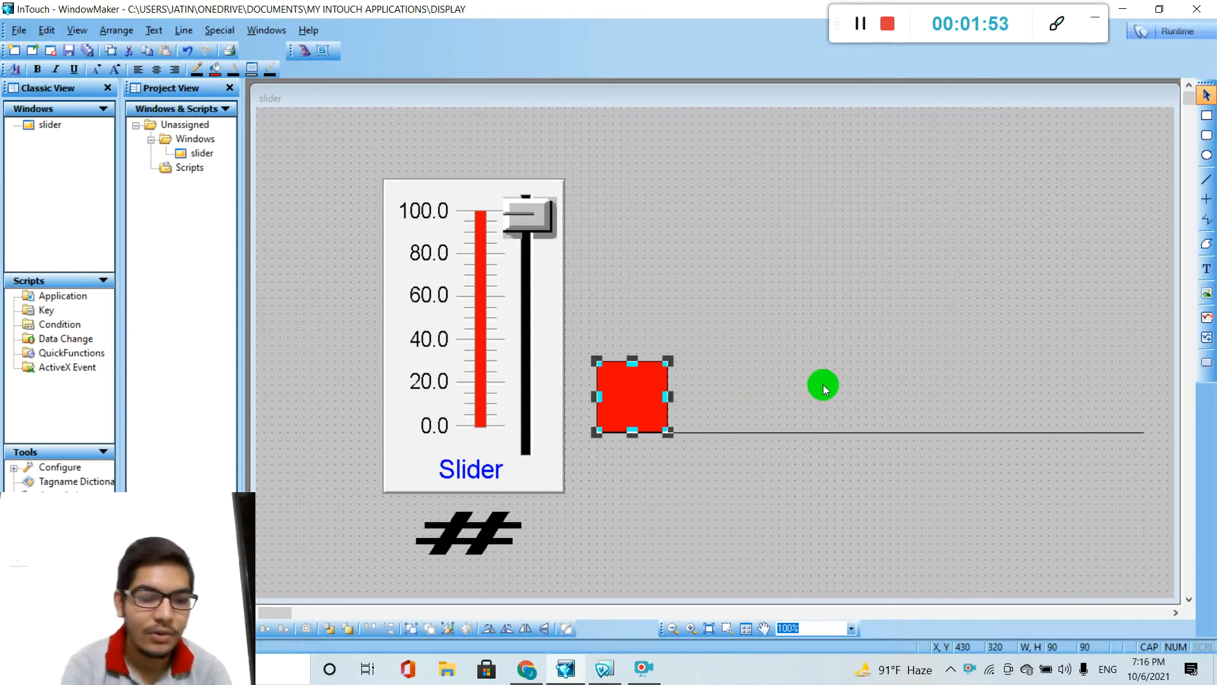
pyautogui.hotkey('ctrl', 'd')
pyautogui.moveTo(623, 416); pyautogui.dragTo(1077, 401)
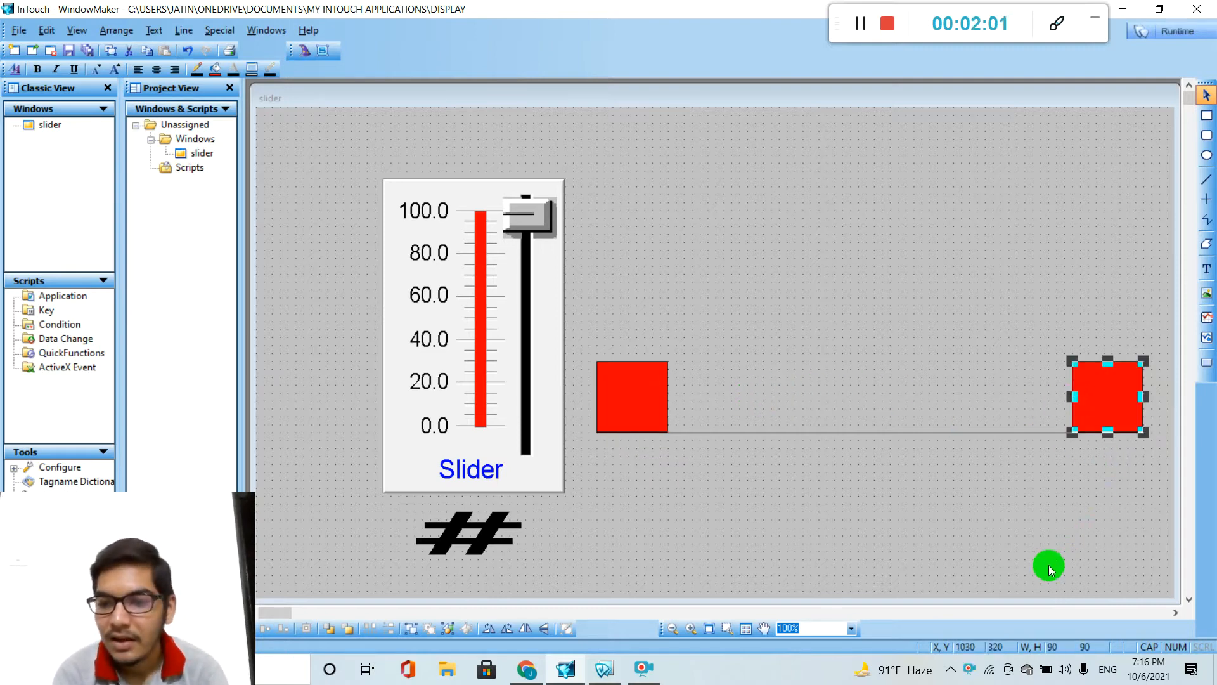
# Compare the X coordinates of the two red squares to work out the horizontal travel distance.
pyautogui.click(654, 401)
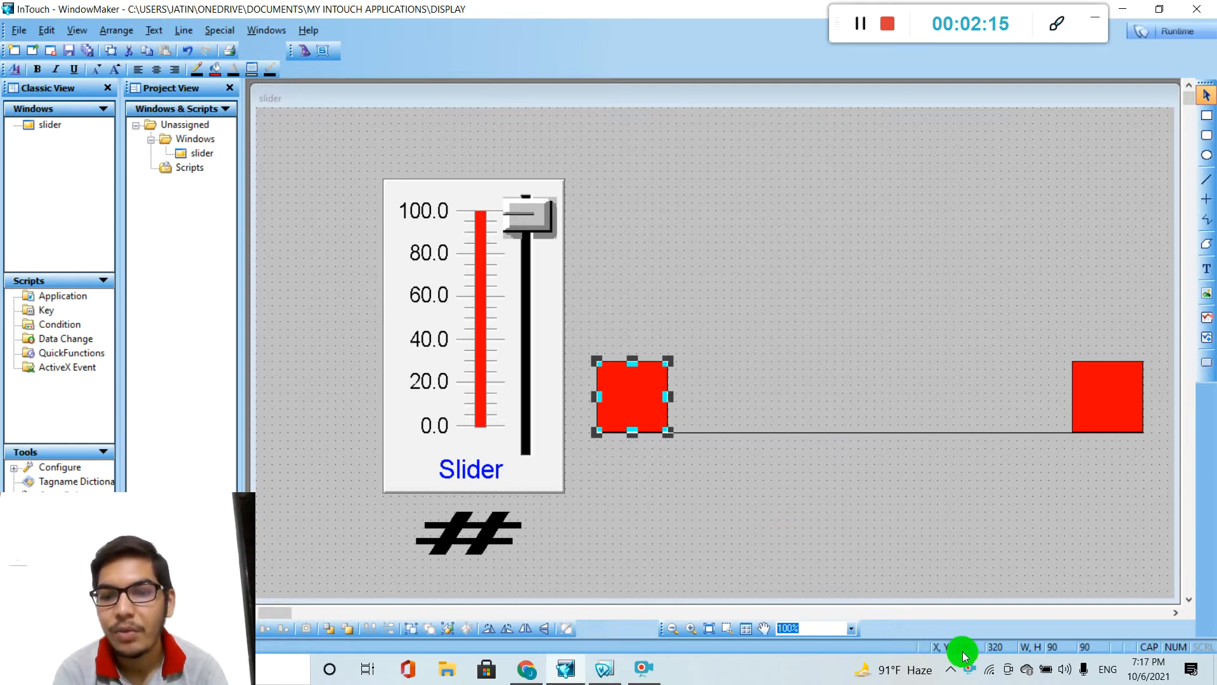
pyautogui.click(1091, 407)
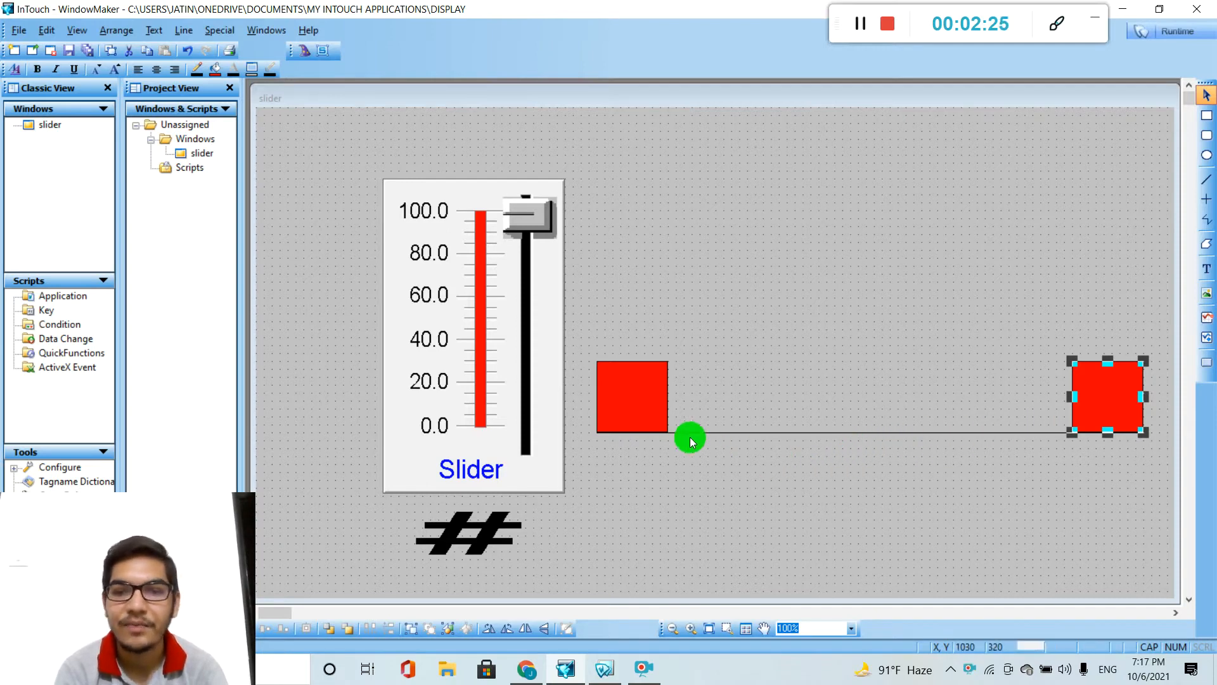
pyautogui.click(643, 412)
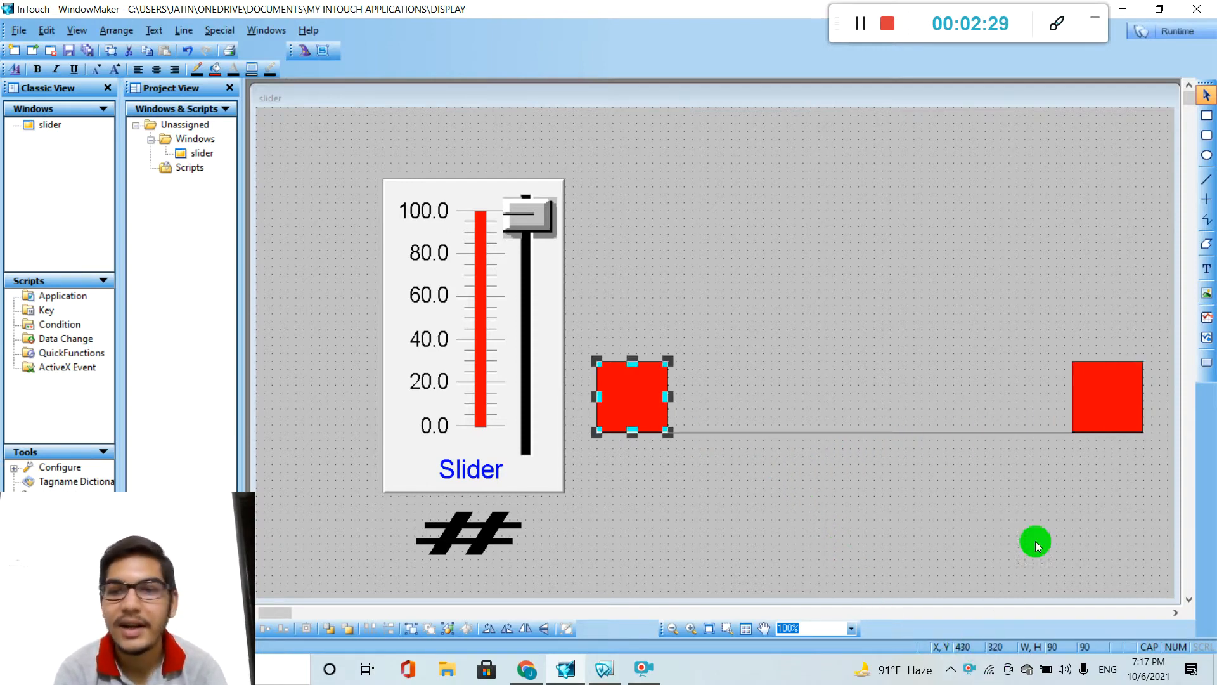
pyautogui.click(1106, 420)
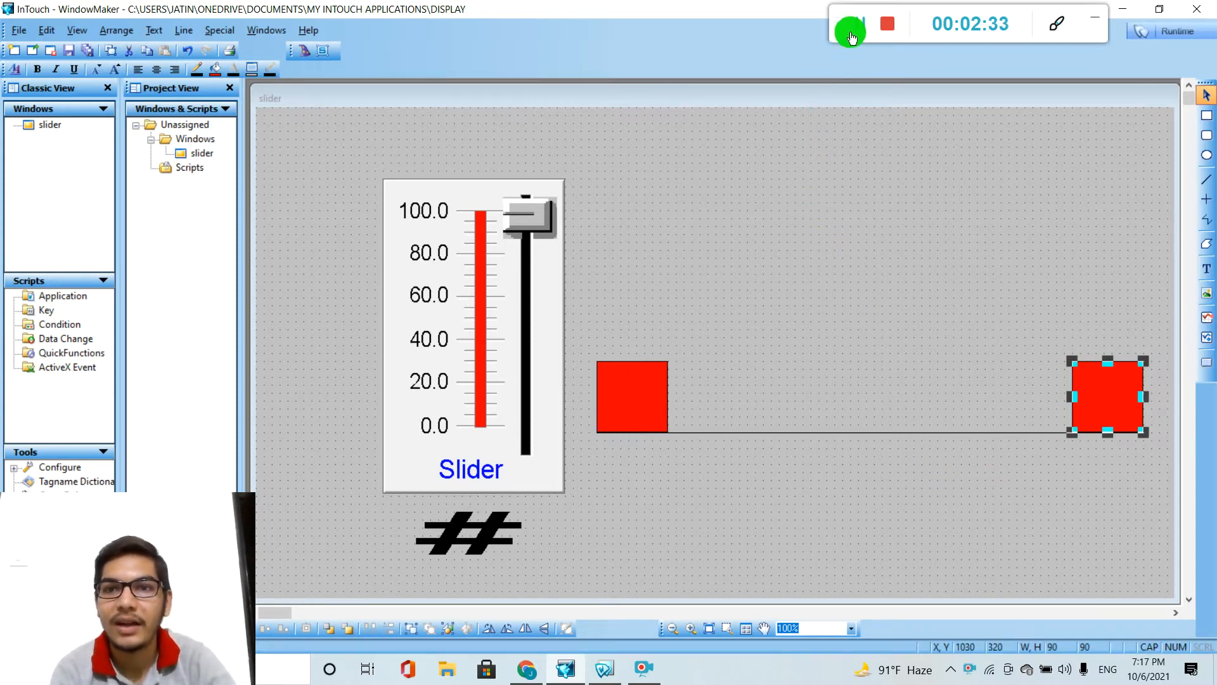
pyautogui.click(653, 385)
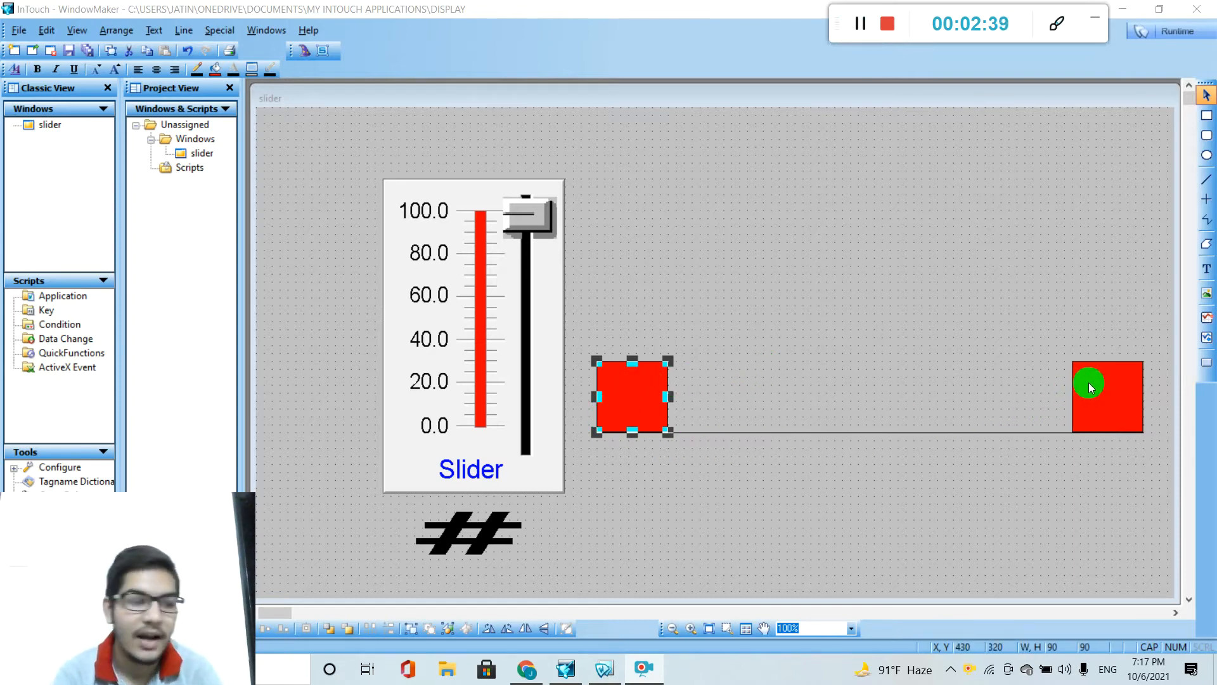
# Delete the duplicate red square at the far end of the line.
pyautogui.click(1096, 415)
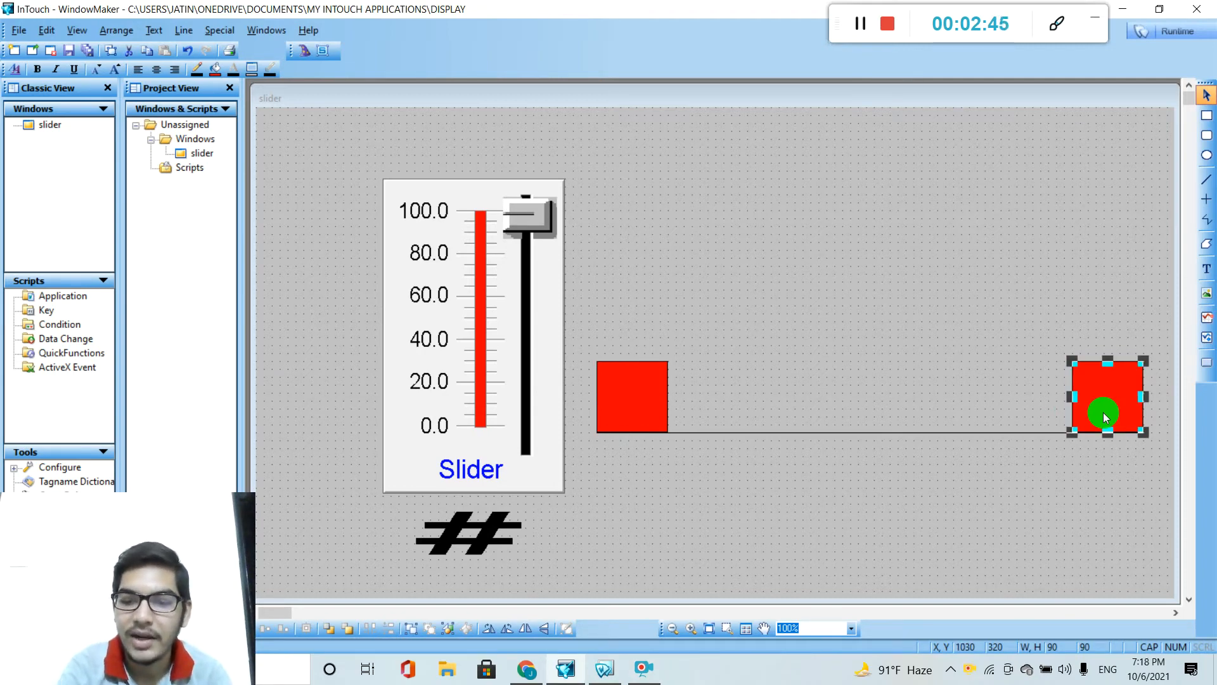
pyautogui.press('Delete')
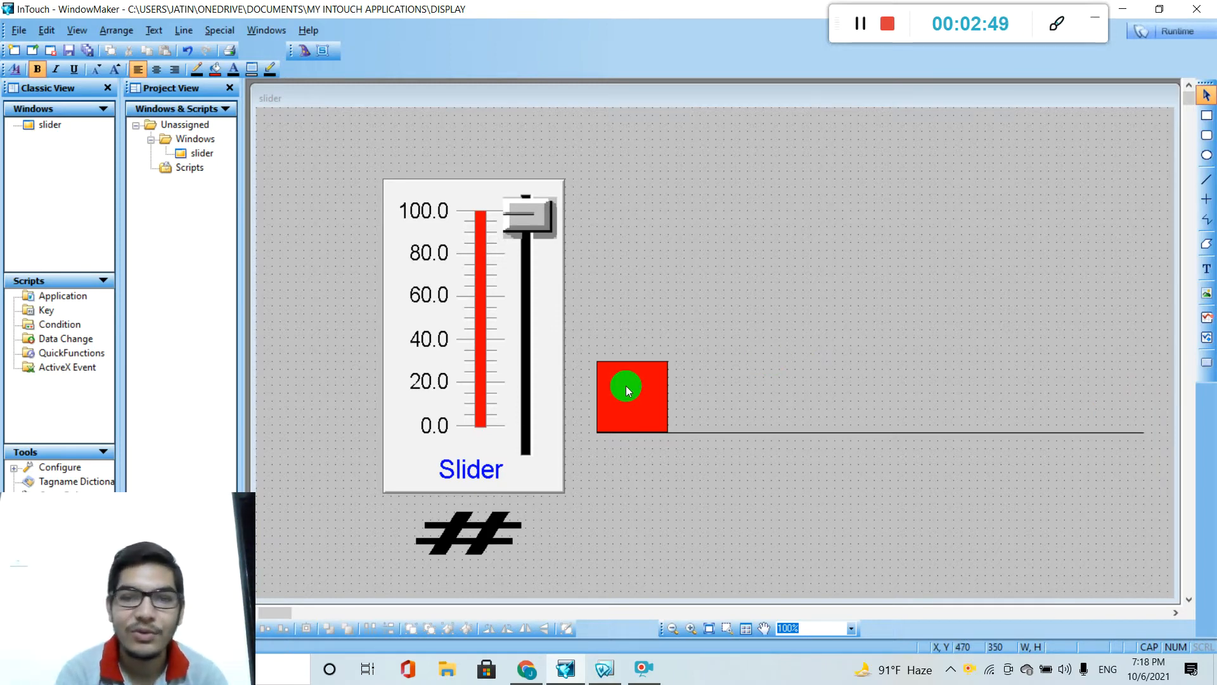
# Give the red square a Horizontal Location animation link driven by the expression SL.
pyautogui.doubleClick(625, 385)
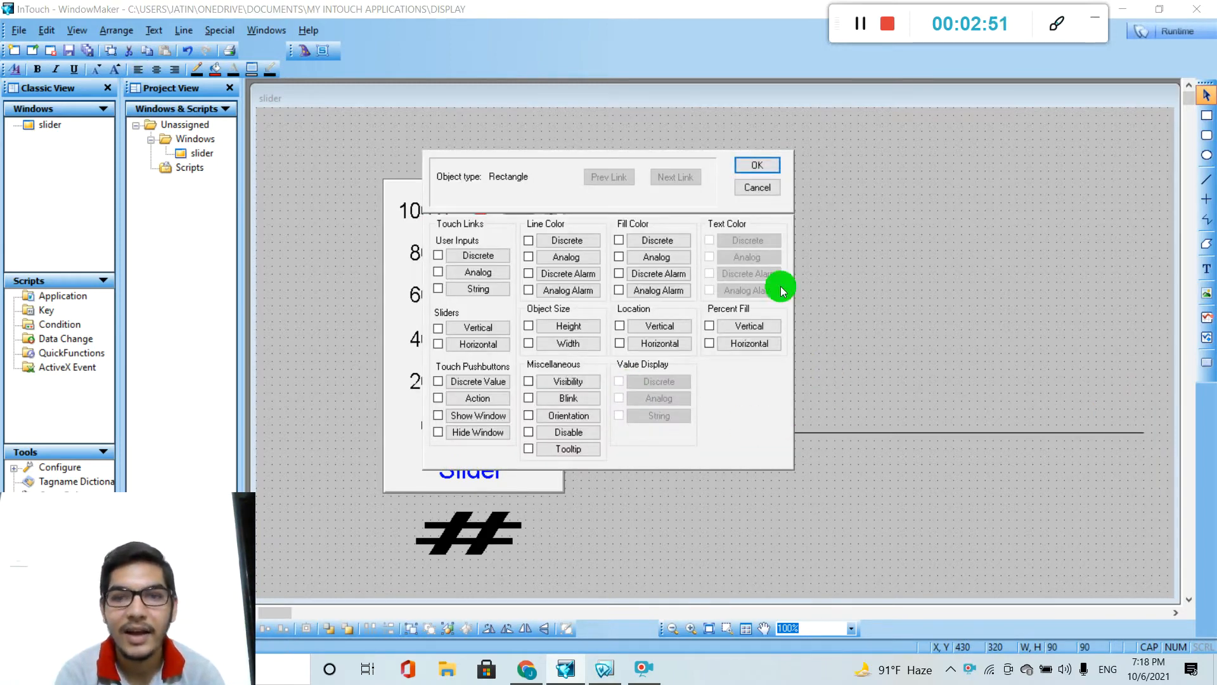
pyautogui.click(647, 346)
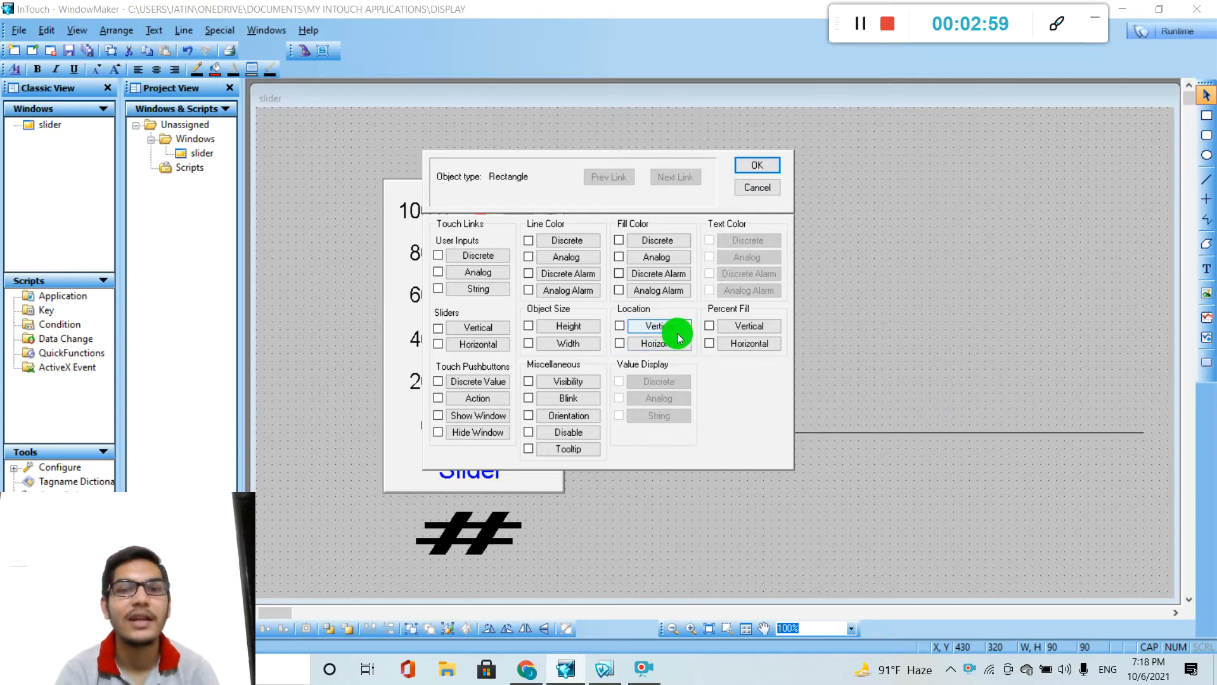
pyautogui.click(662, 343)
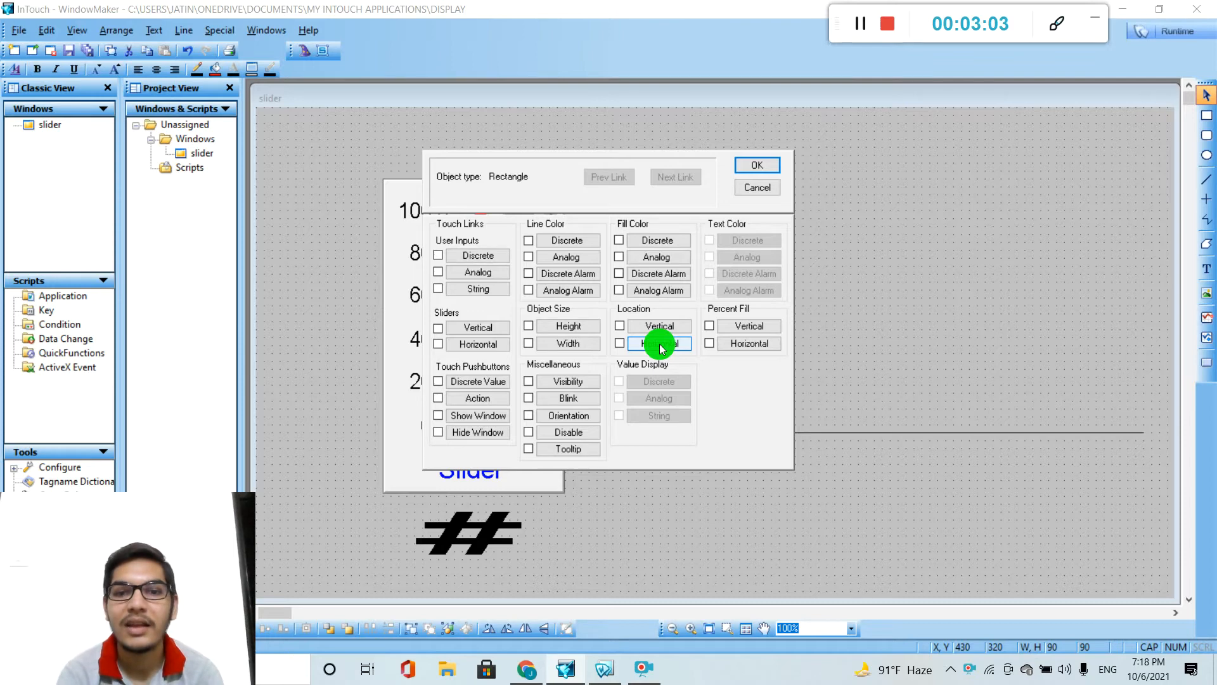
pyautogui.click(660, 348)
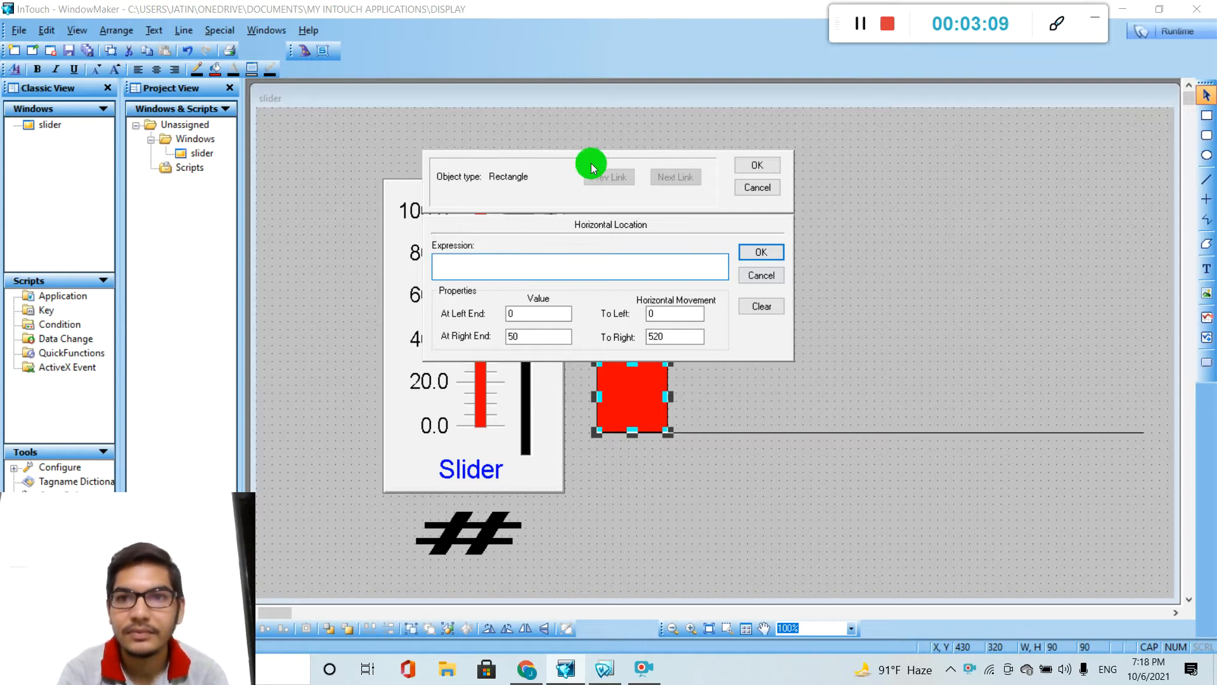
pyautogui.click(861, 31)
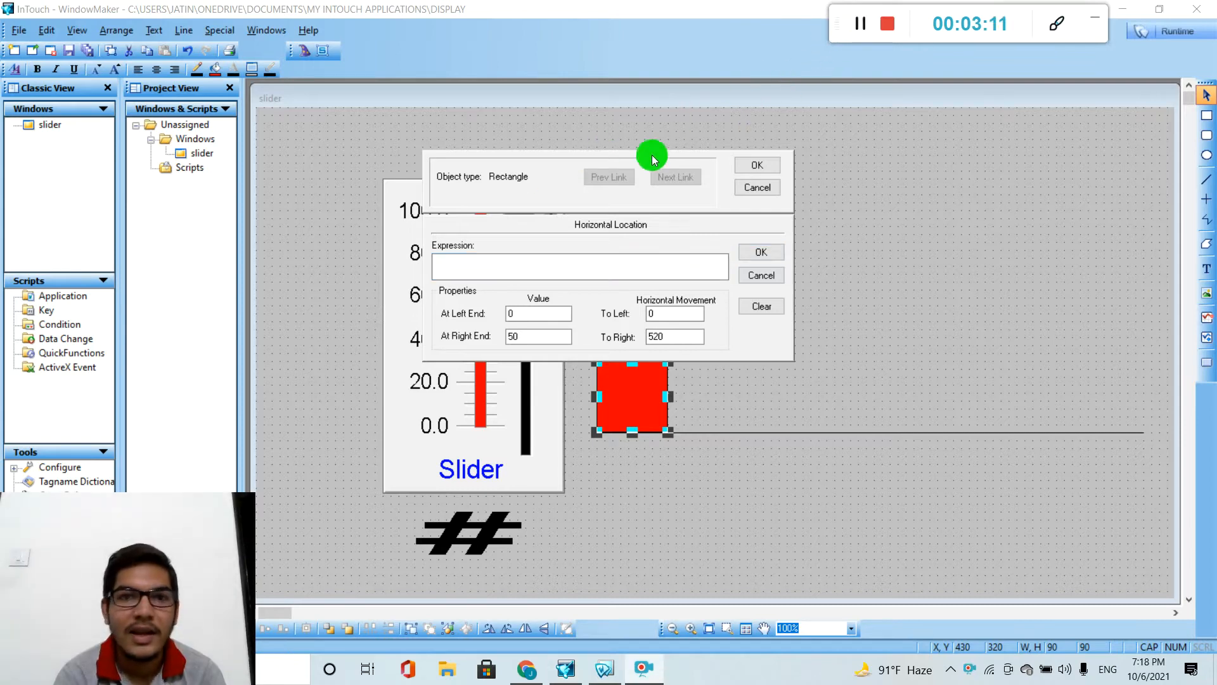
pyautogui.click(529, 258)
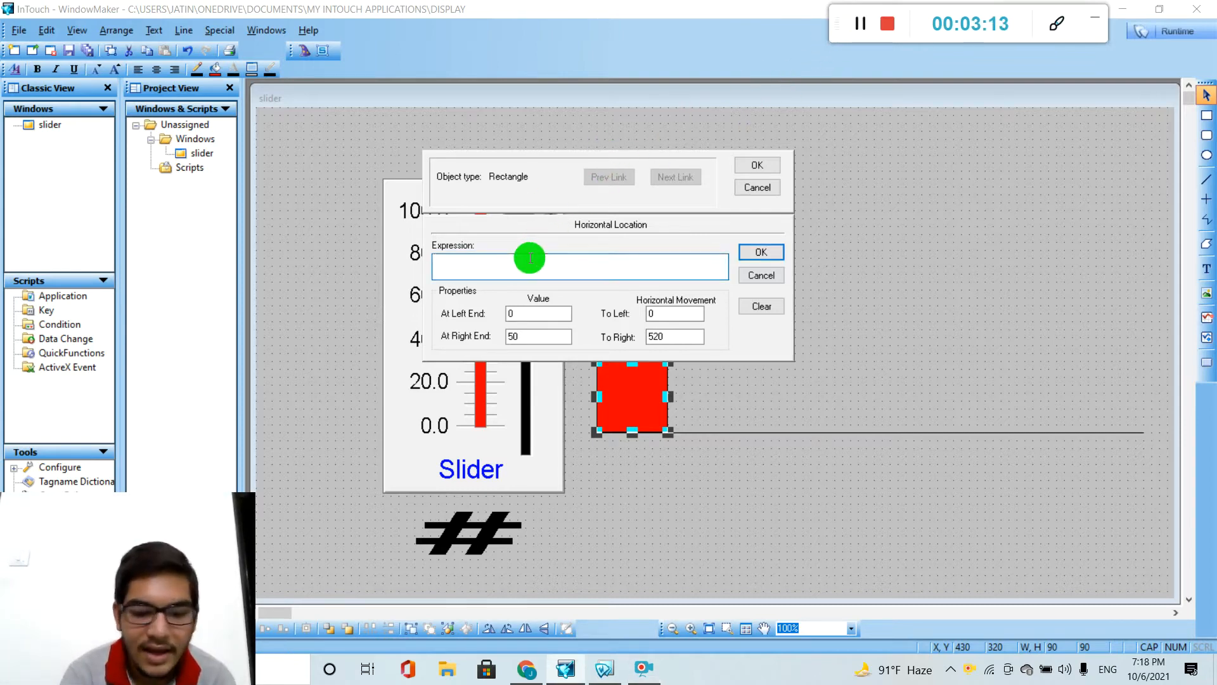
pyautogui.write('SL')
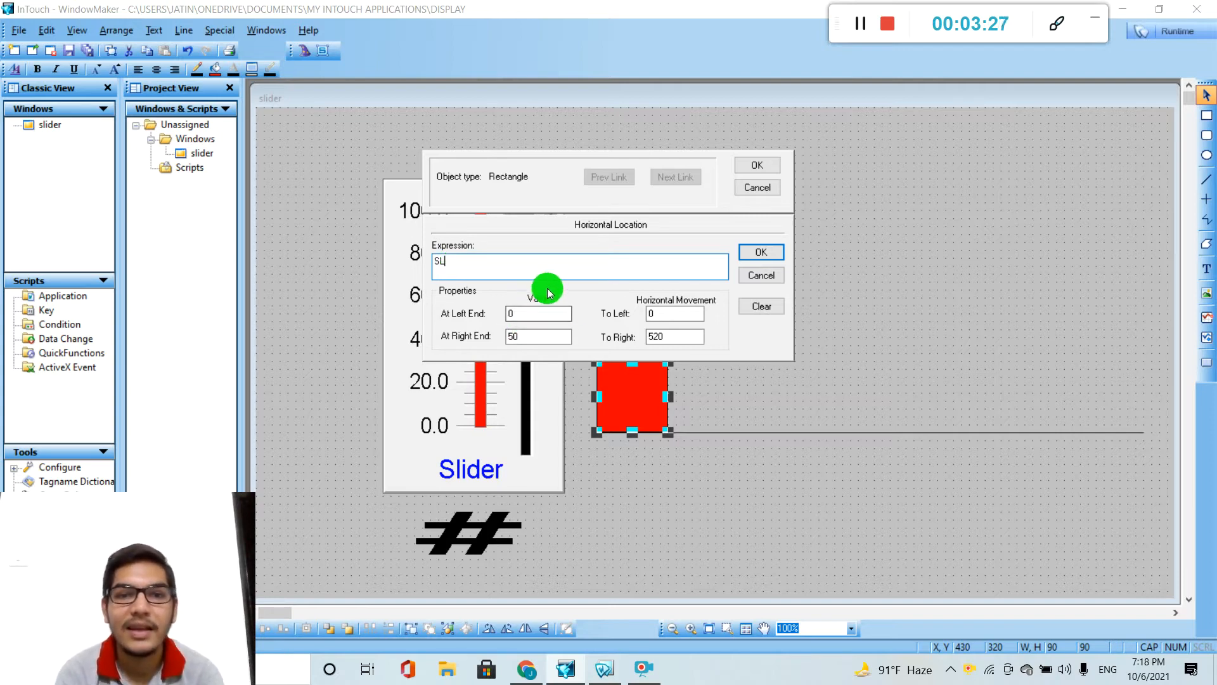
# Set the link's horizontal movement to 0 at left and 600 at right, with a right-end value of 100, and accept it.
pyautogui.click(646, 310)
pyautogui.write('0')
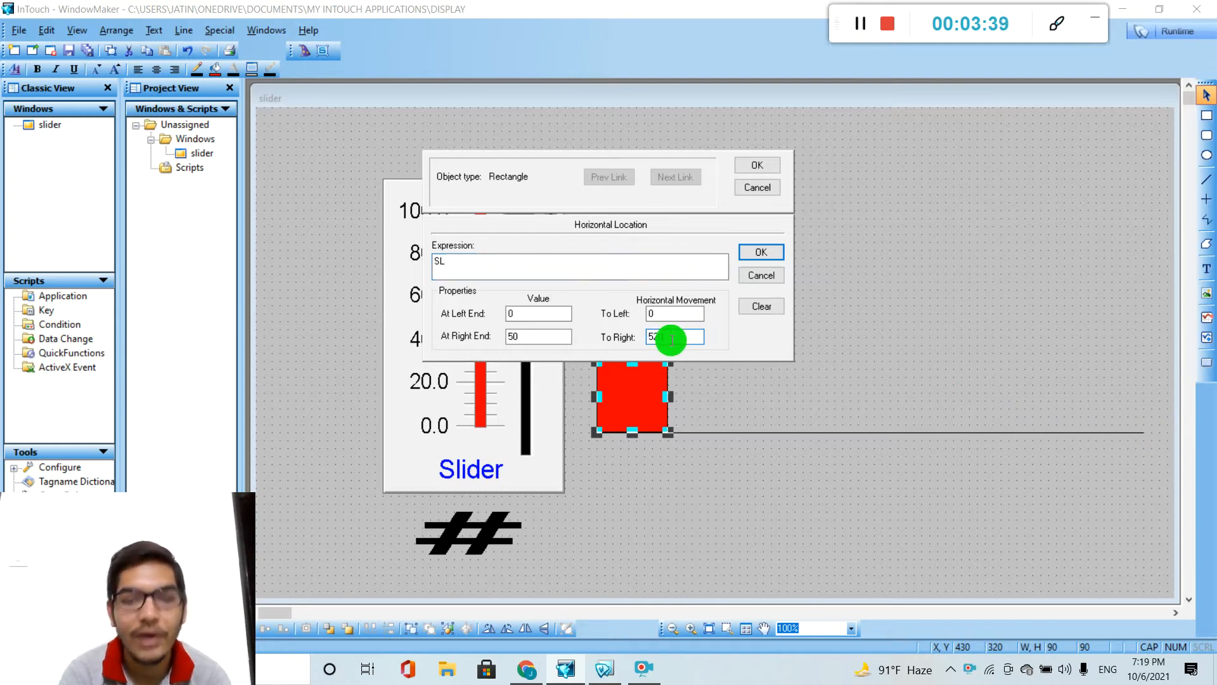
pyautogui.write('6')
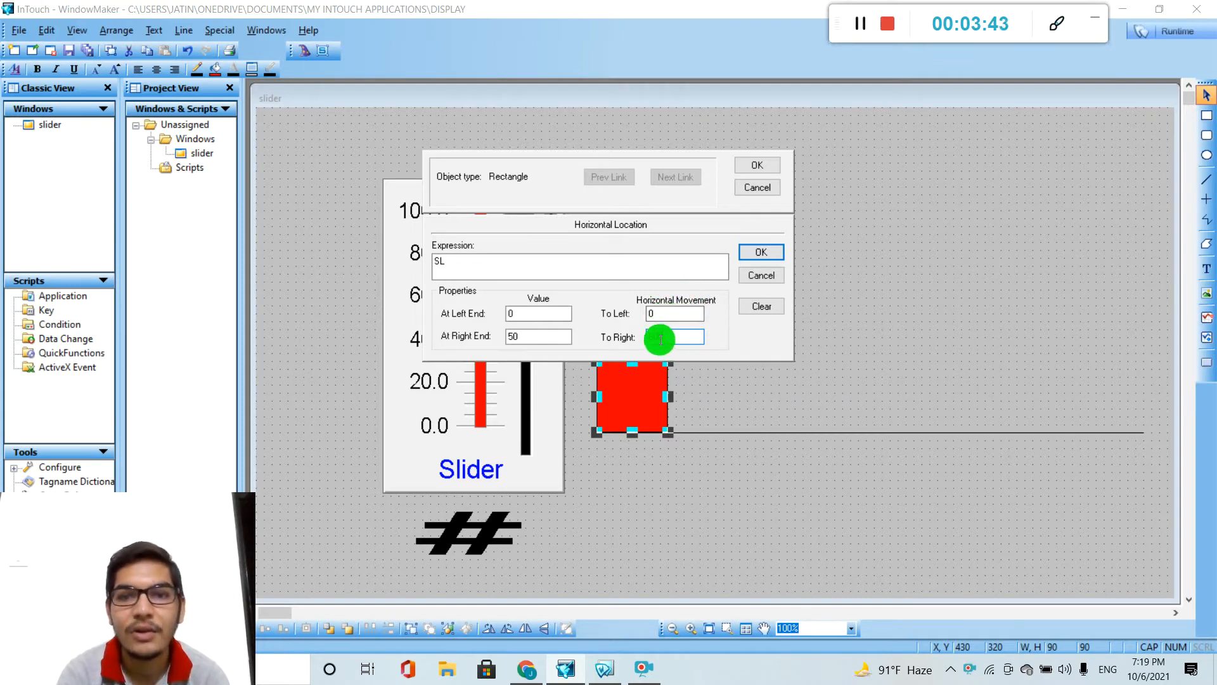
pyautogui.write('00')
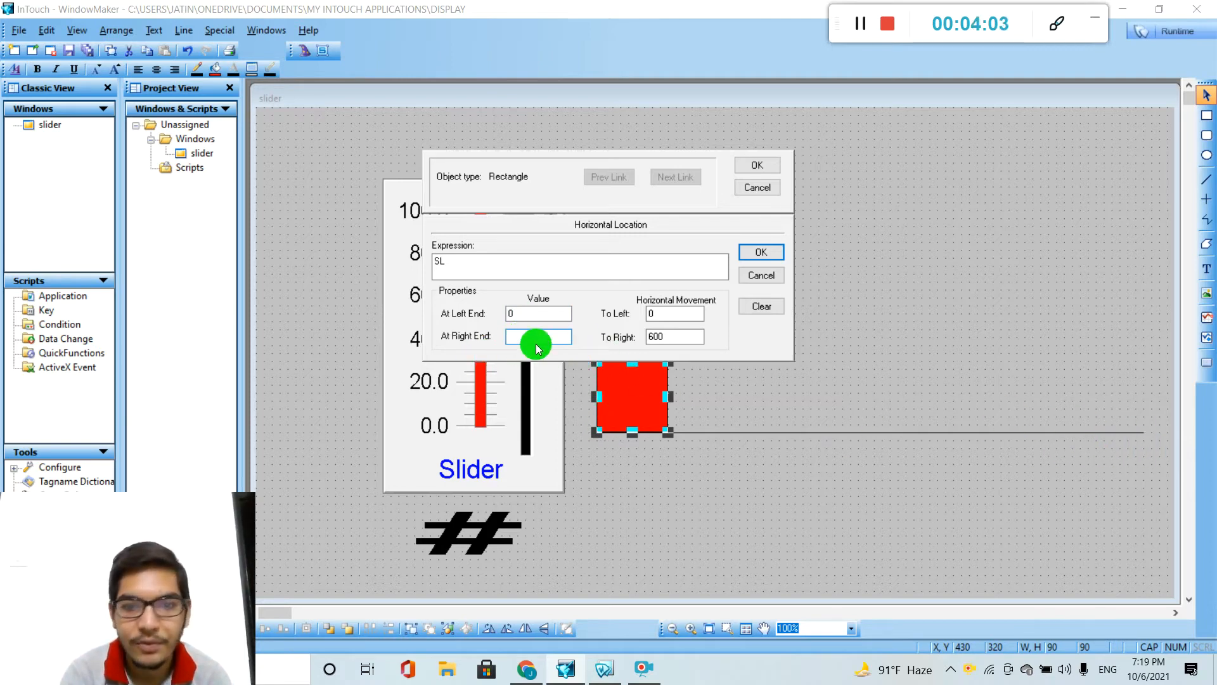
pyautogui.write('100')
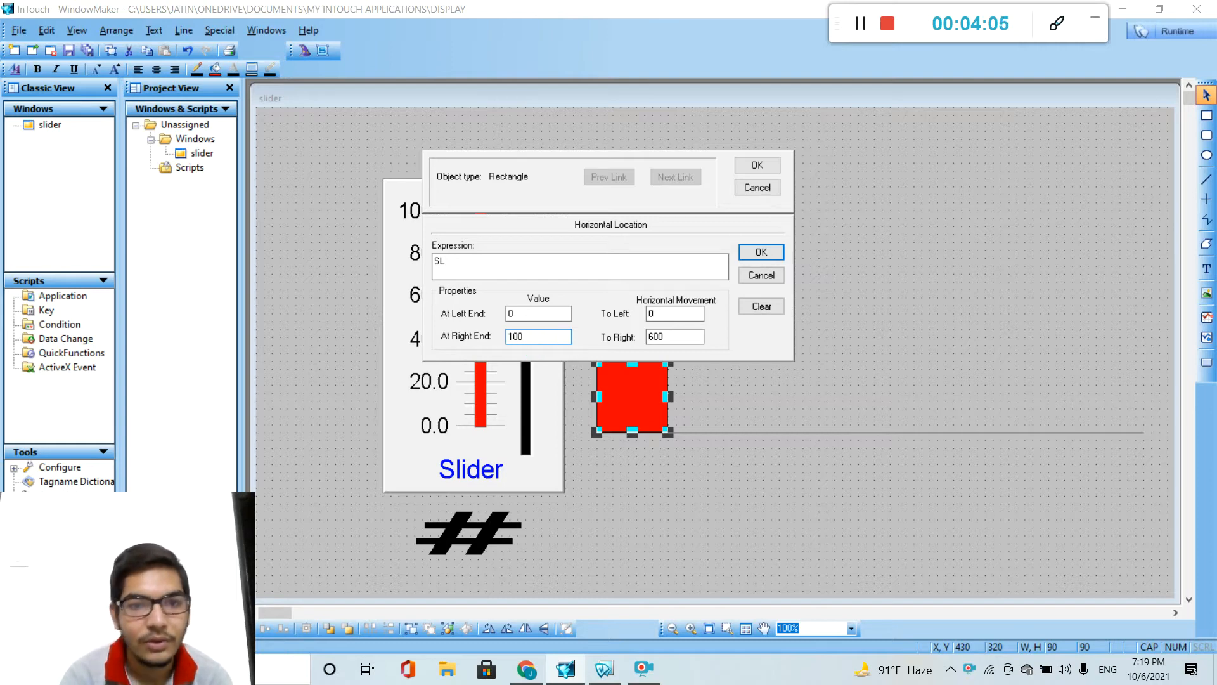
pyautogui.click(769, 169)
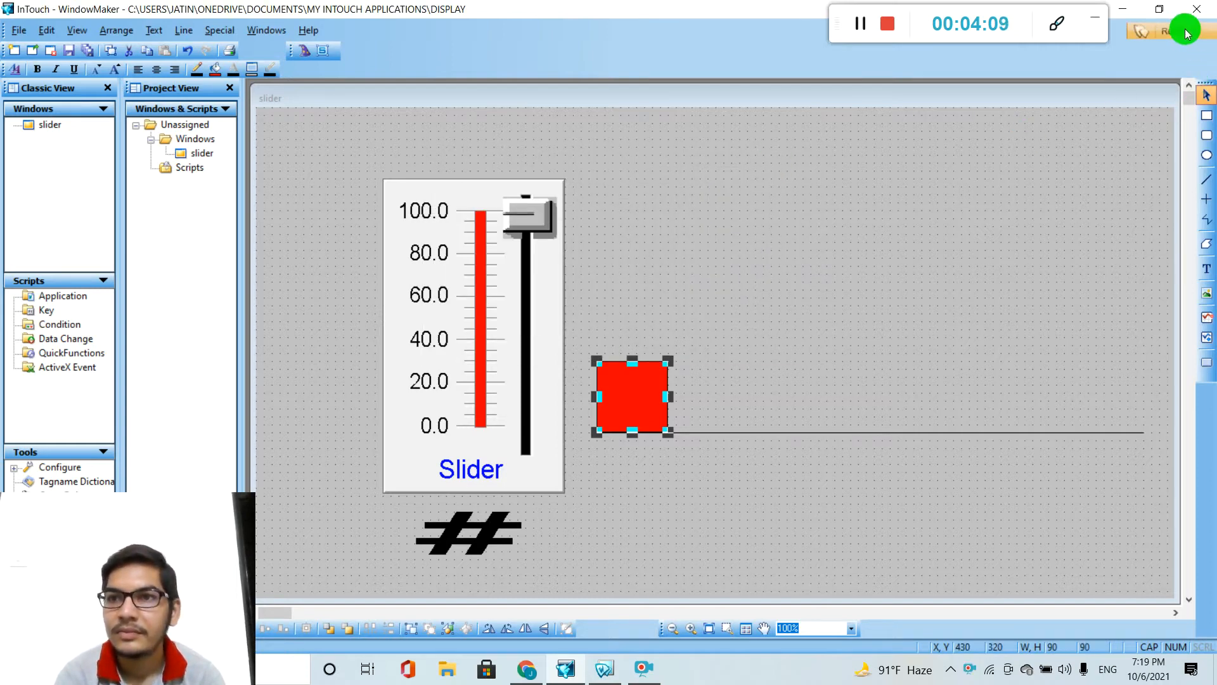
# Test the square's horizontal movement in runtime by raising the slider from 0 to 100, and return to development mode.
pyautogui.click(1187, 33)
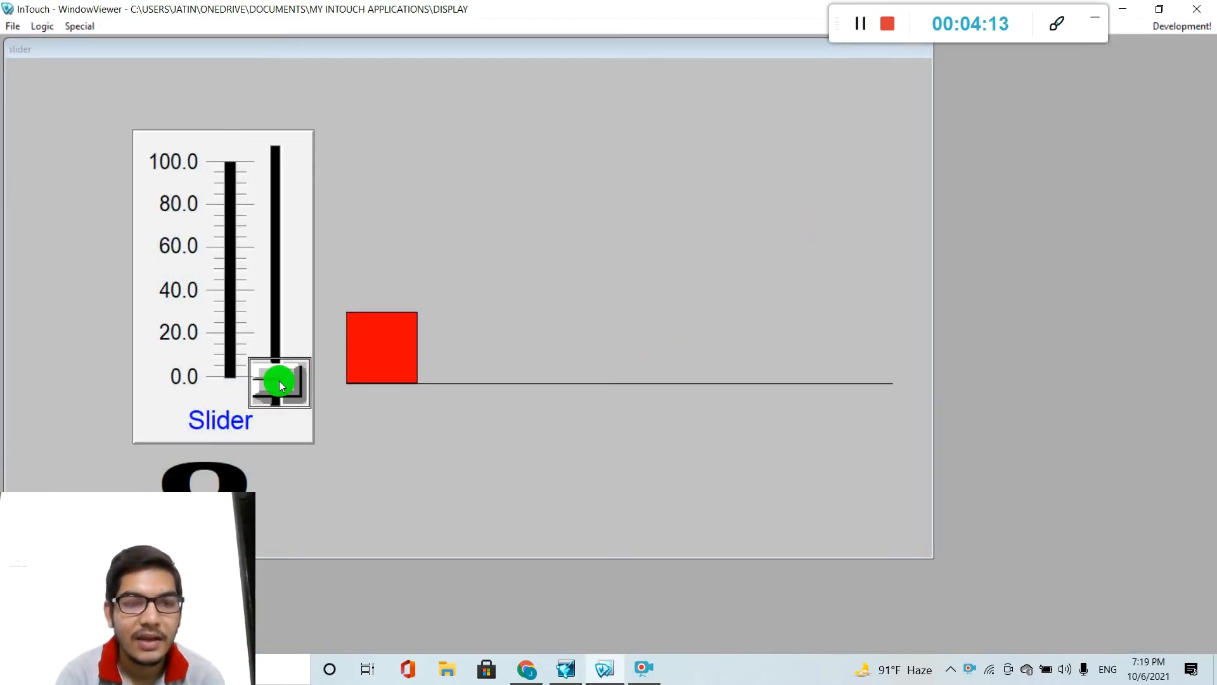
pyautogui.moveTo(279, 384); pyautogui.dragTo(280, 135)
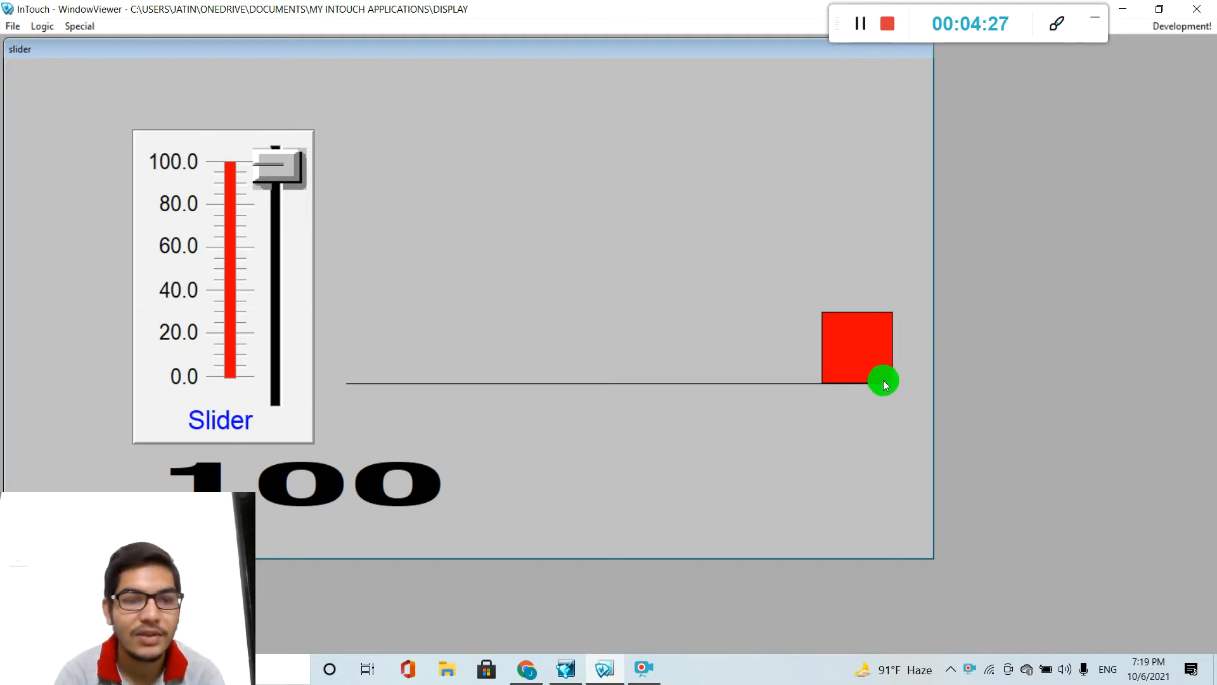
pyautogui.moveTo(299, 158)
pyautogui.mouseDown()
pyautogui.moveTo(275, 266)
pyautogui.moveTo(272, 389)
pyautogui.moveTo(298, 134)
pyautogui.mouseUp()
pyautogui.click(288, 165)
pyautogui.click(899, 393)
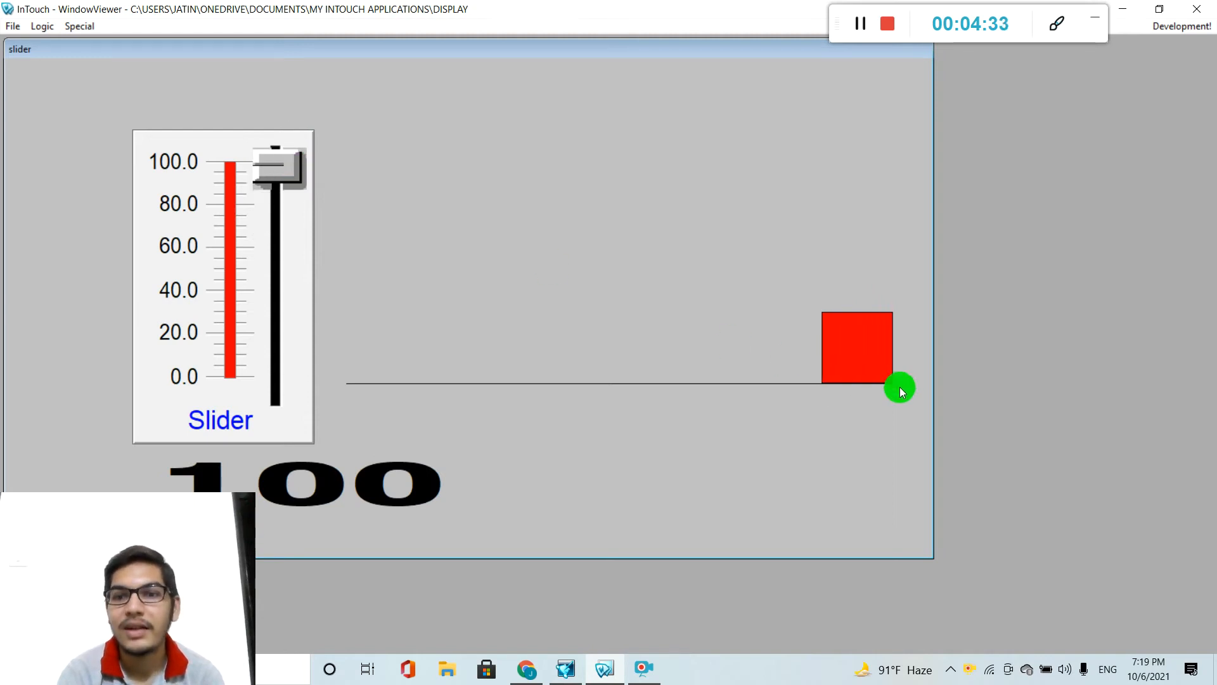
pyautogui.click(1183, 28)
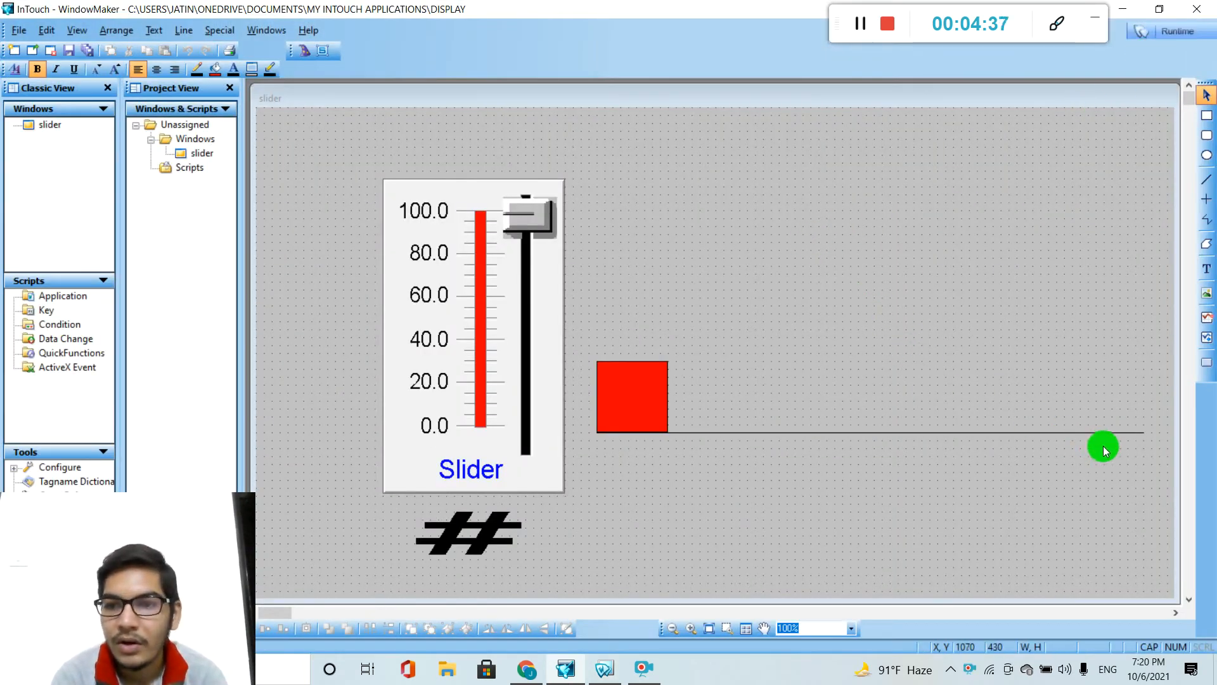
# Draw a vertical line about 410 high from the horizontal line's far end up to the window's upper edge.
pyautogui.click(1206, 184)
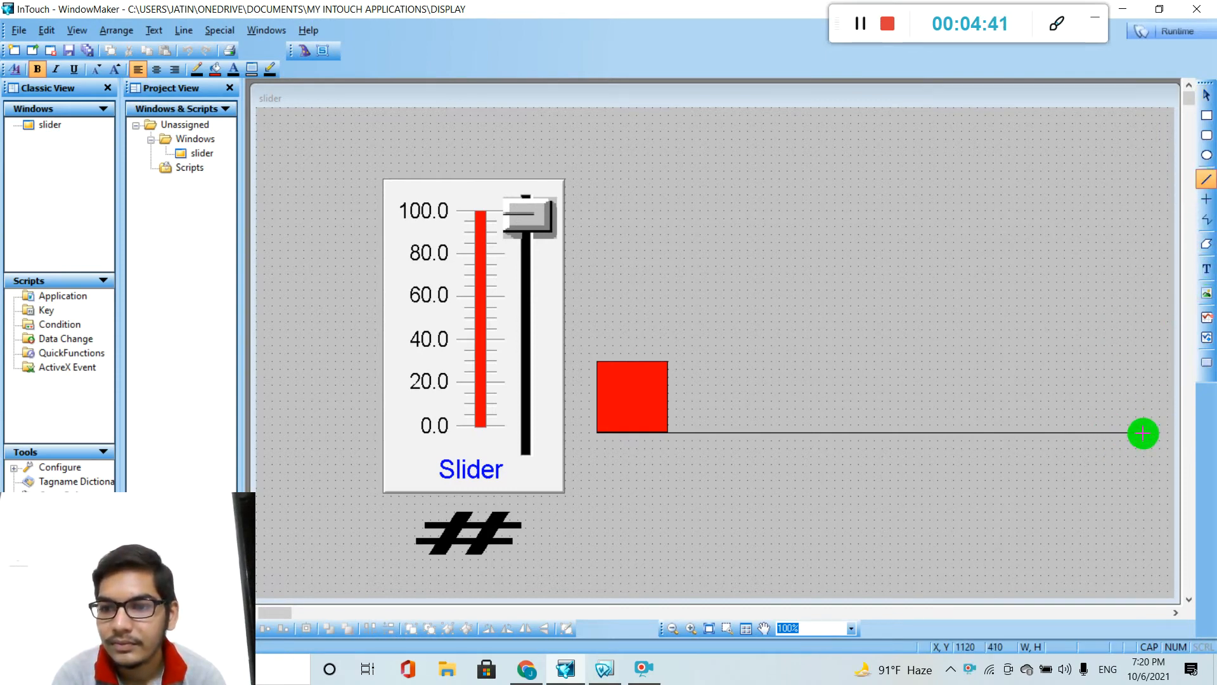
pyautogui.moveTo(1143, 433); pyautogui.dragTo(1143, 112)
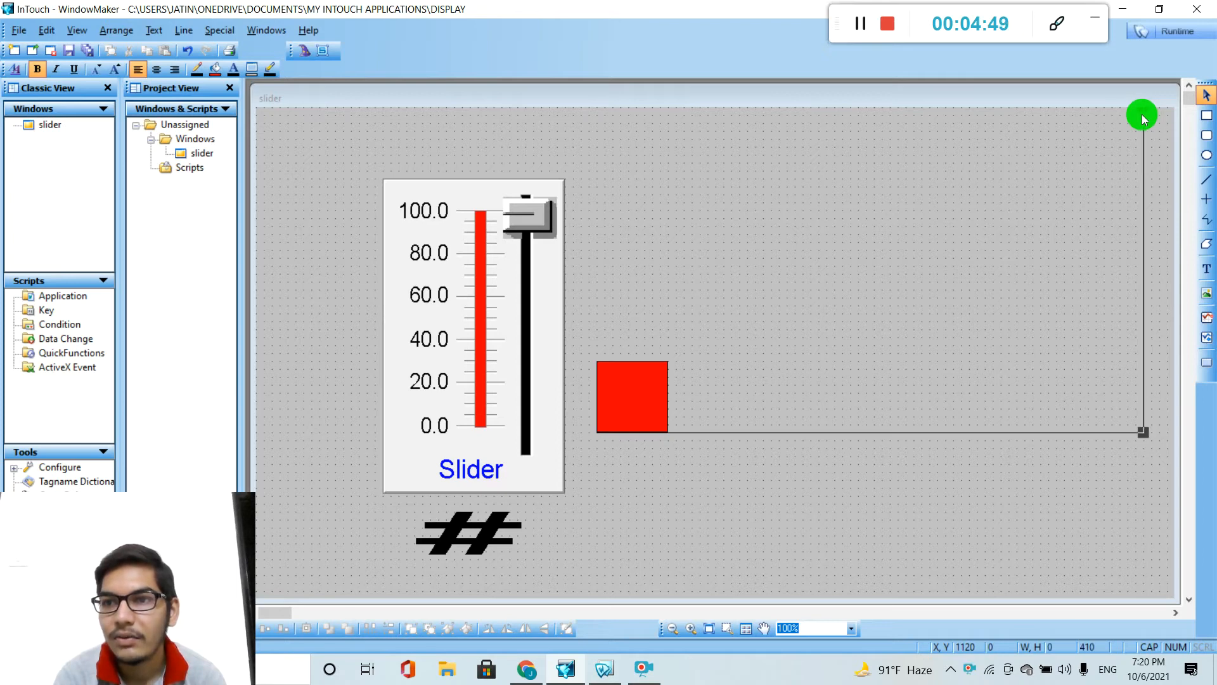
# Shorten the vertical line at its upper end to a height of 390.
pyautogui.moveTo(1143, 110); pyautogui.dragTo(1144, 122)
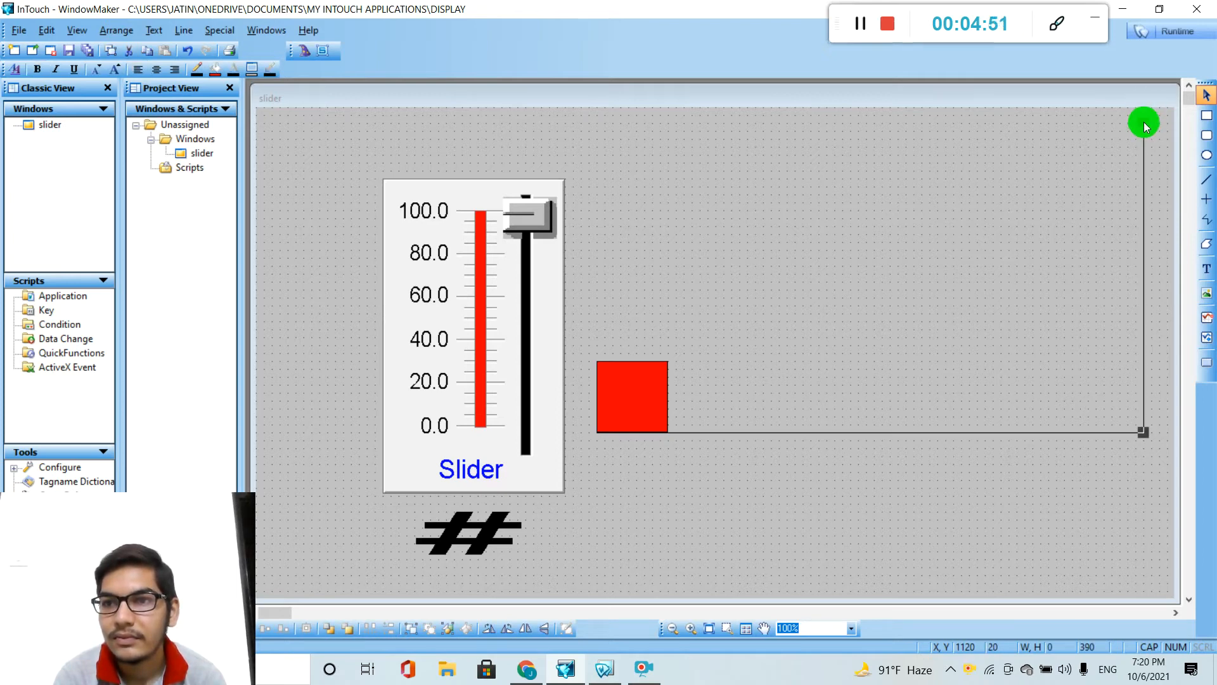
pyautogui.click(1110, 196)
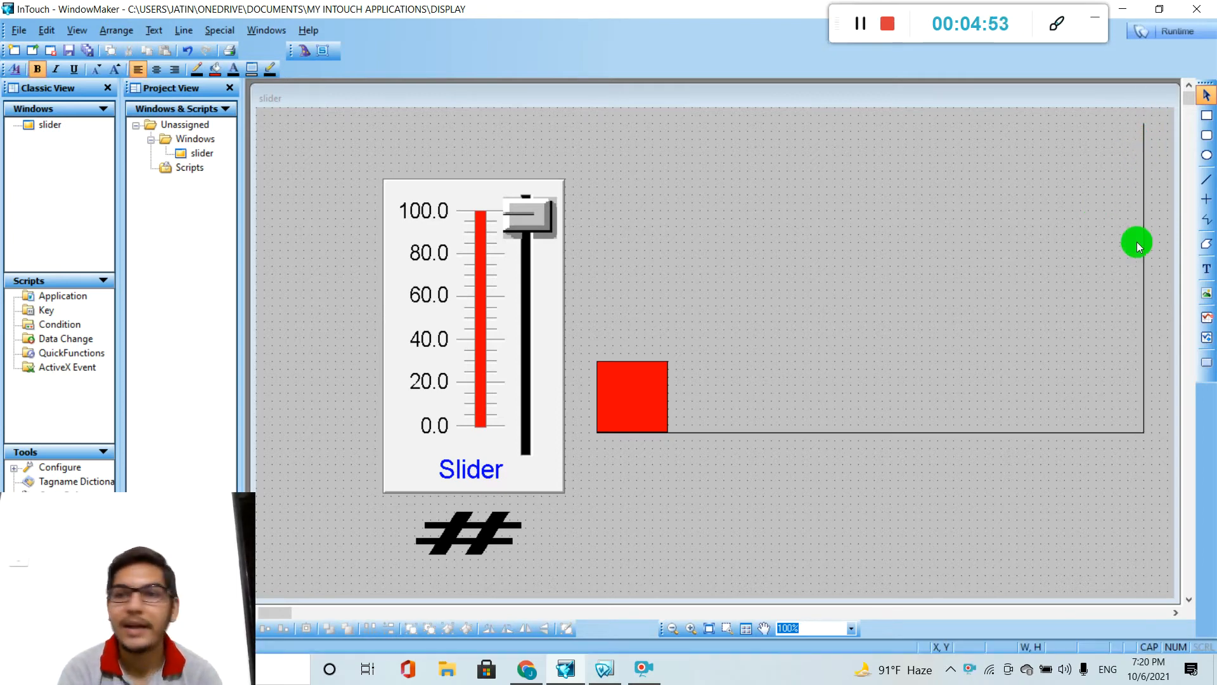
# Duplicate the red square twice and place one copy in the corner where the horizontal and vertical lines meet.
pyautogui.click(658, 390)
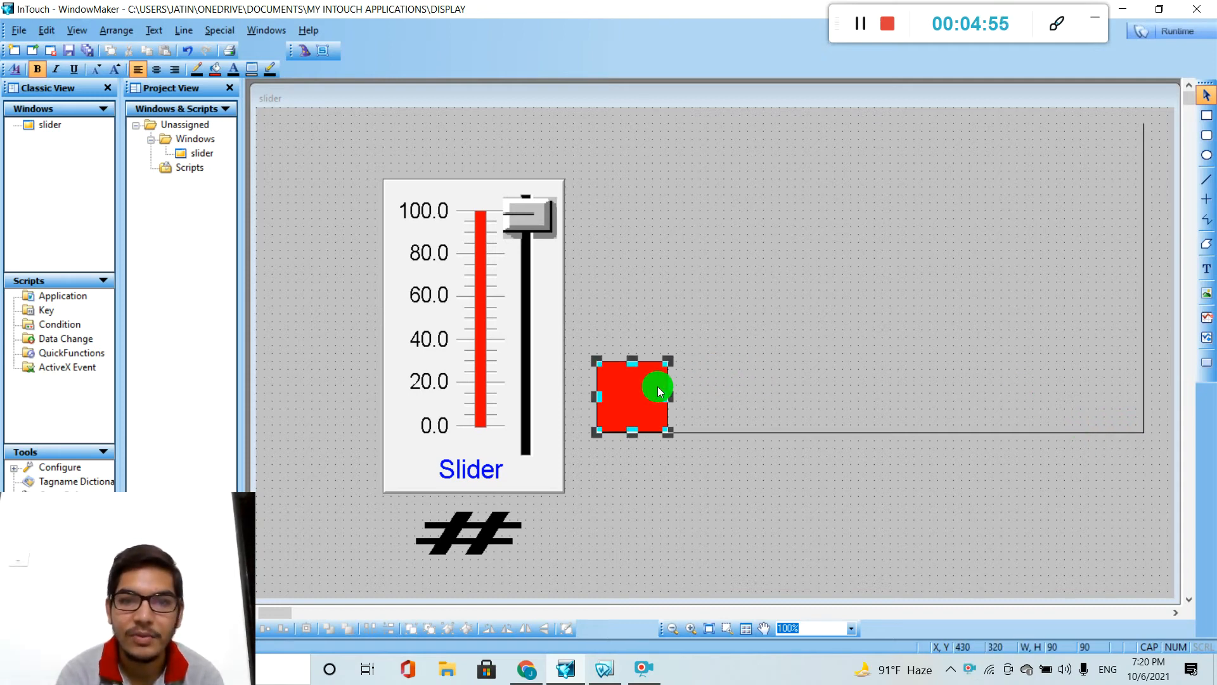
pyautogui.hotkey('ctrl', 'd')
pyautogui.hotkey('ctrl', 'd')
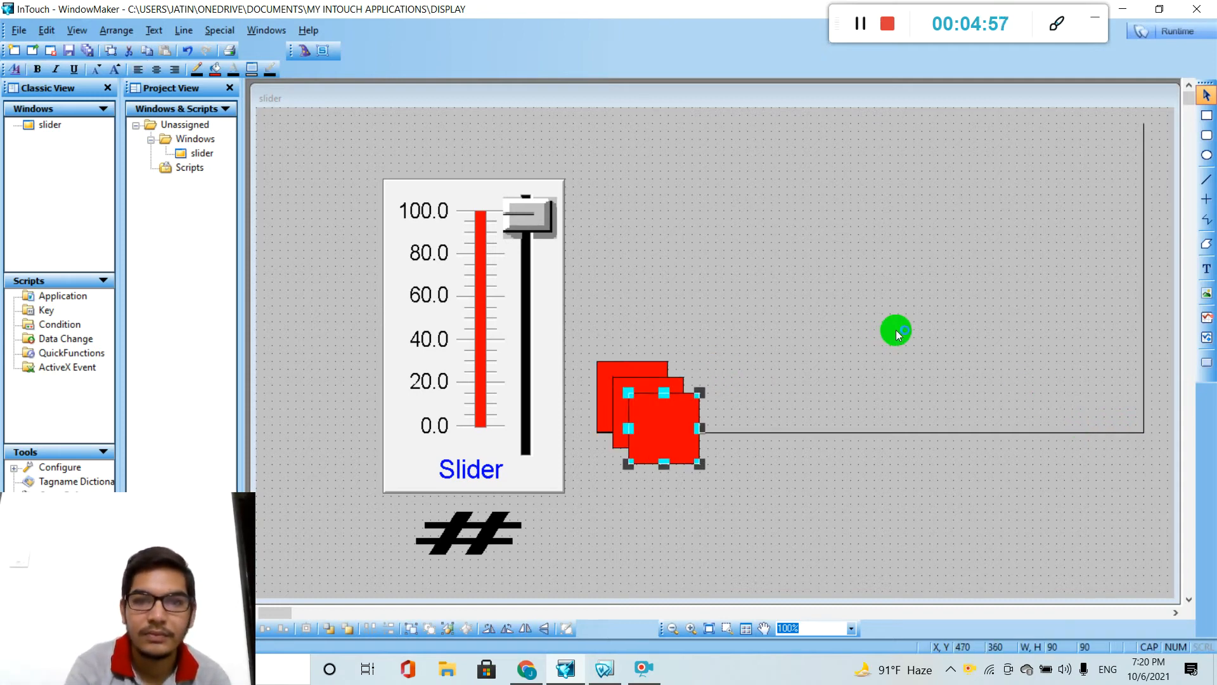
pyautogui.click(1127, 349)
pyautogui.moveTo(1176, 383); pyautogui.dragTo(1122, 400)
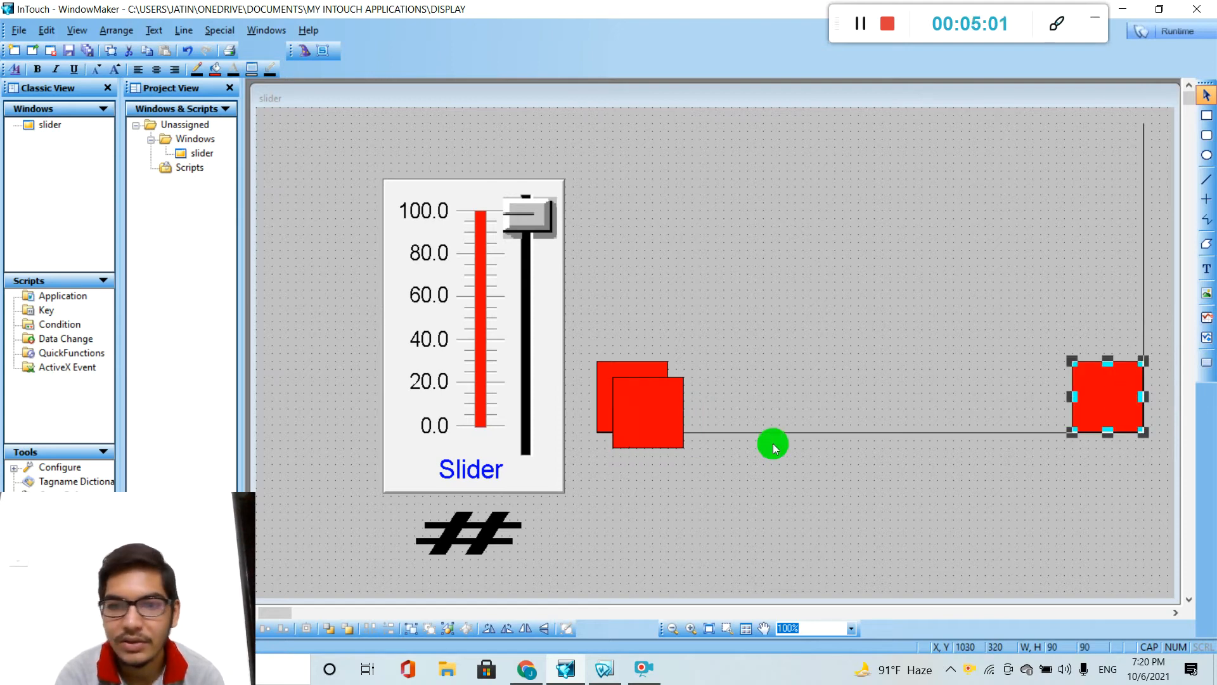
# Move the other red copy to the upper end of the vertical line, against its side.
pyautogui.click(658, 421)
pyautogui.click(972, 169)
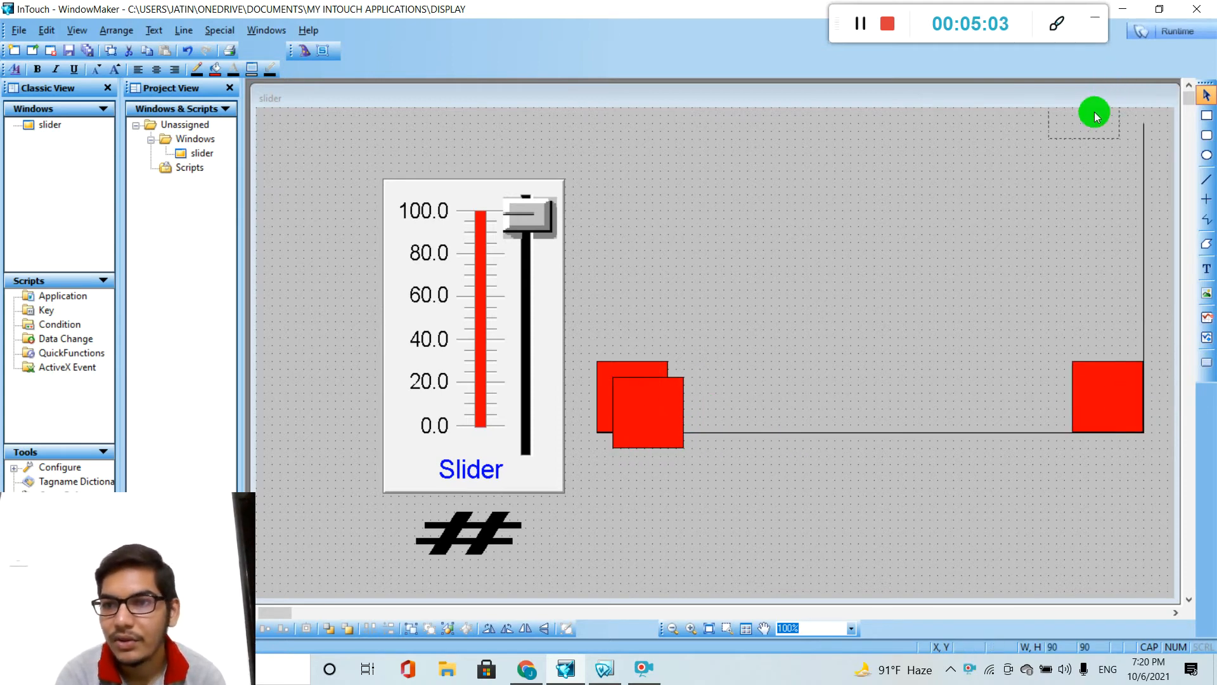
pyautogui.moveTo(1117, 152); pyautogui.dragTo(1120, 173)
pyautogui.click(1086, 248)
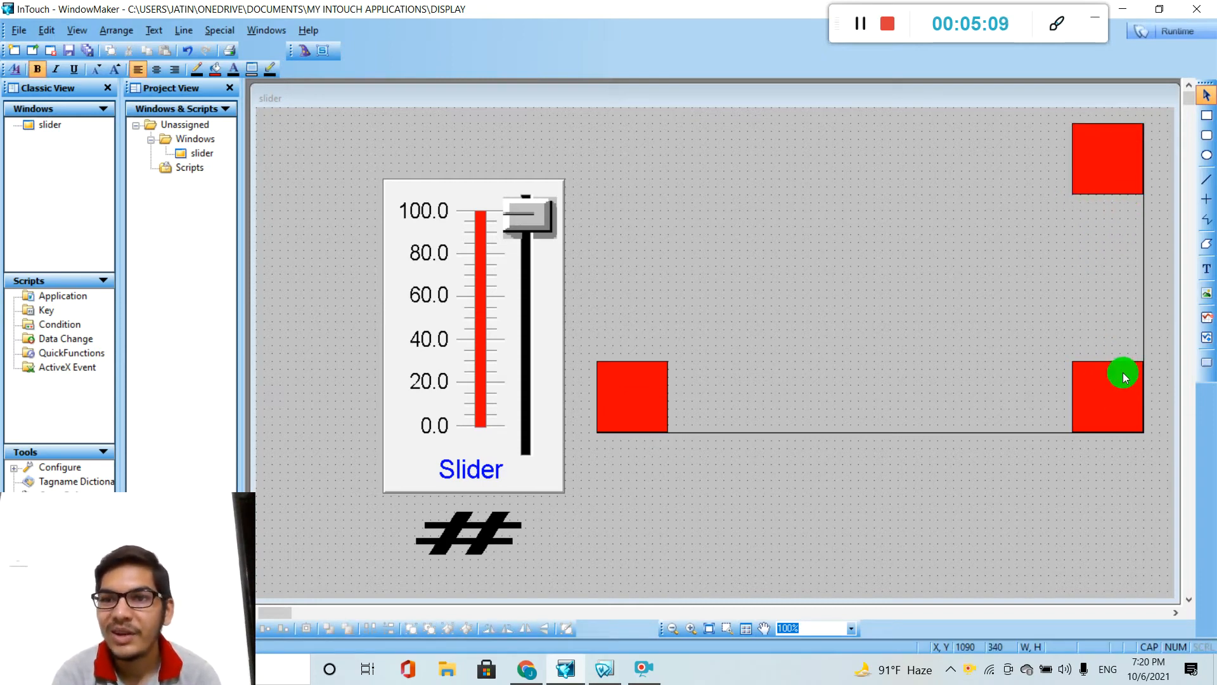
# Compare the positions of the corner copy and the upper copy, and delete the upper copy.
pyautogui.click(1114, 400)
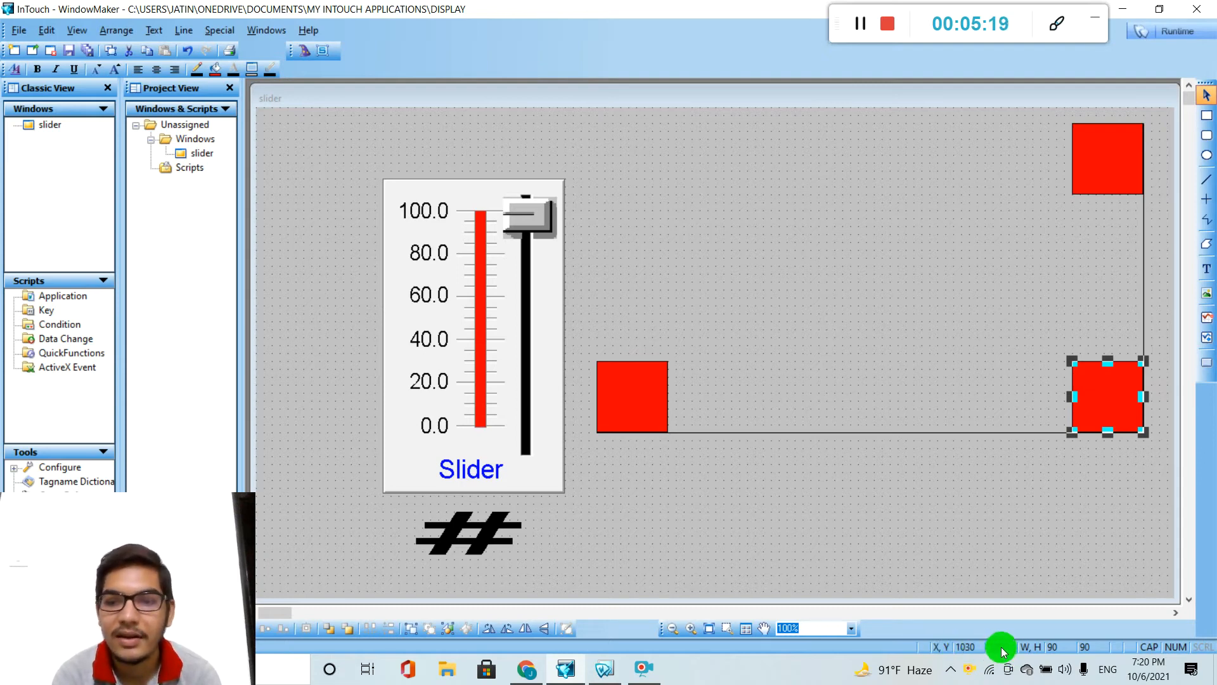
pyautogui.click(1088, 165)
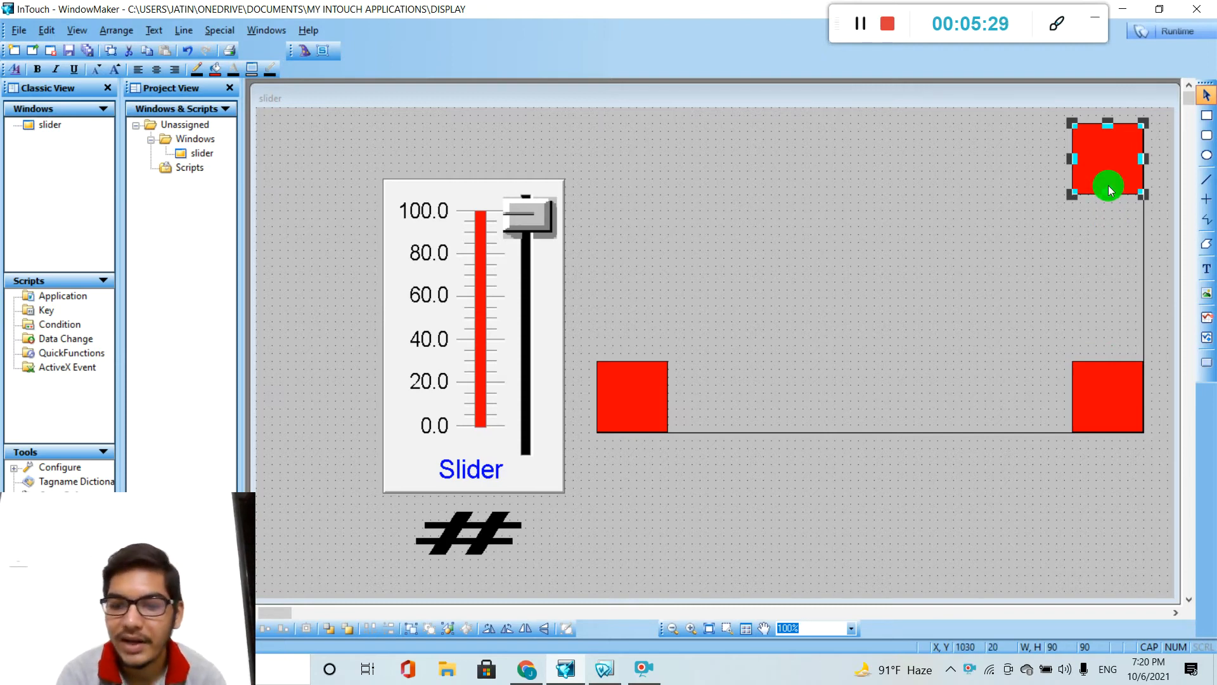
pyautogui.press('Delete')
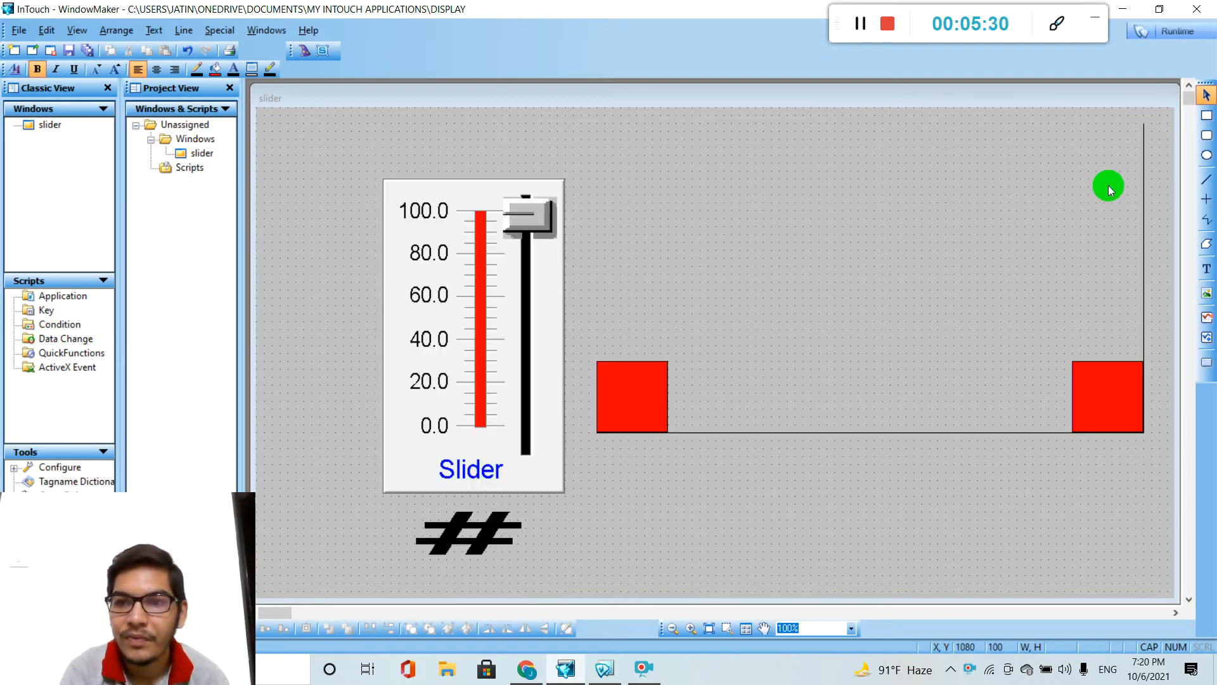
# Remove the Horizontal Location link from the red square in the corner.
pyautogui.doubleClick(1101, 385)
pyautogui.click(653, 345)
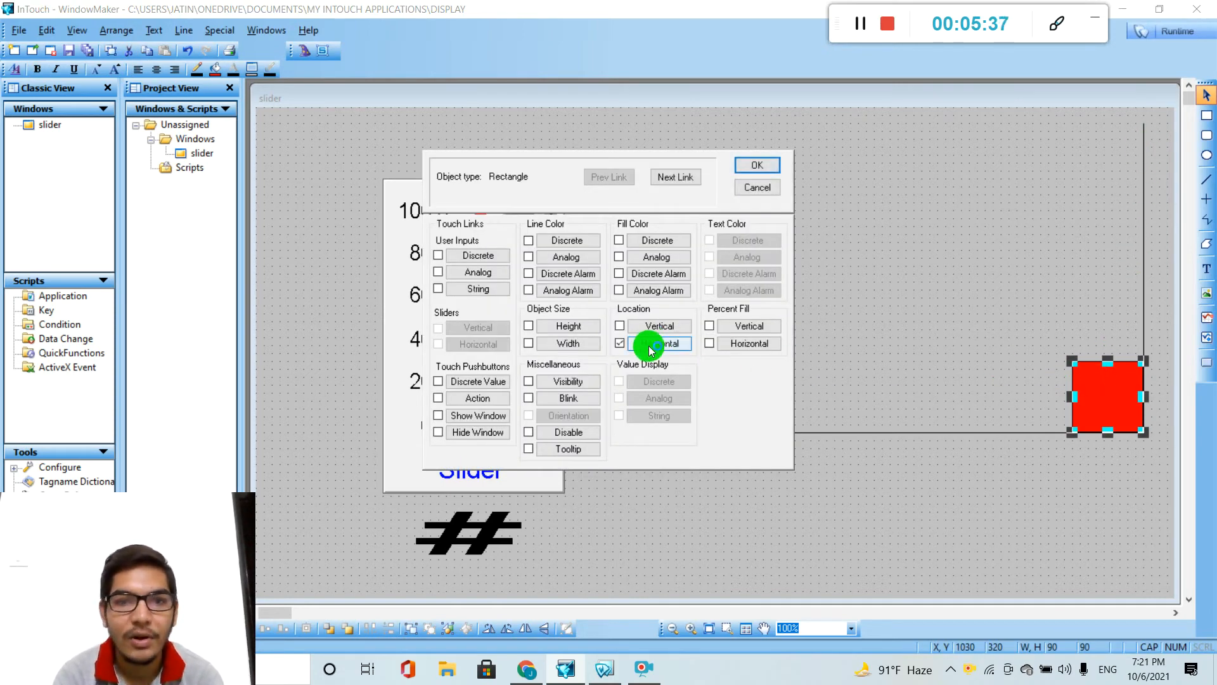
pyautogui.click(653, 346)
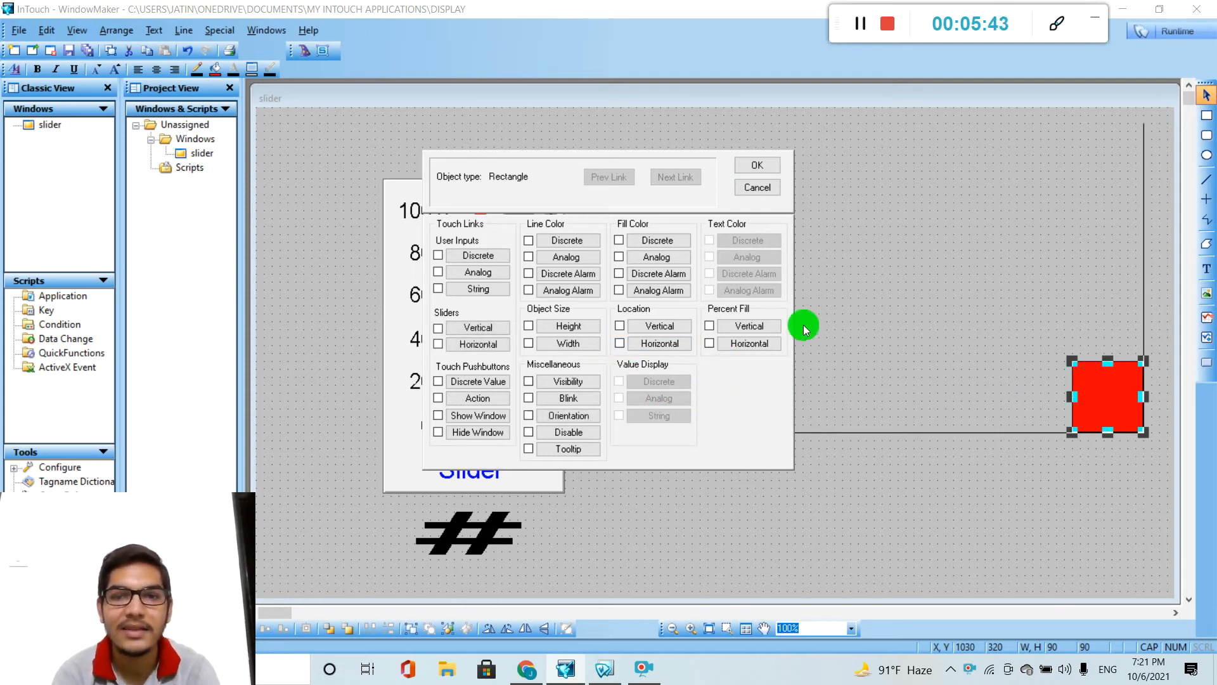
# Give the corner square a Vertical Location link on SL with top value 100, bottom value 0 and upward movement 300.
pyautogui.click(660, 326)
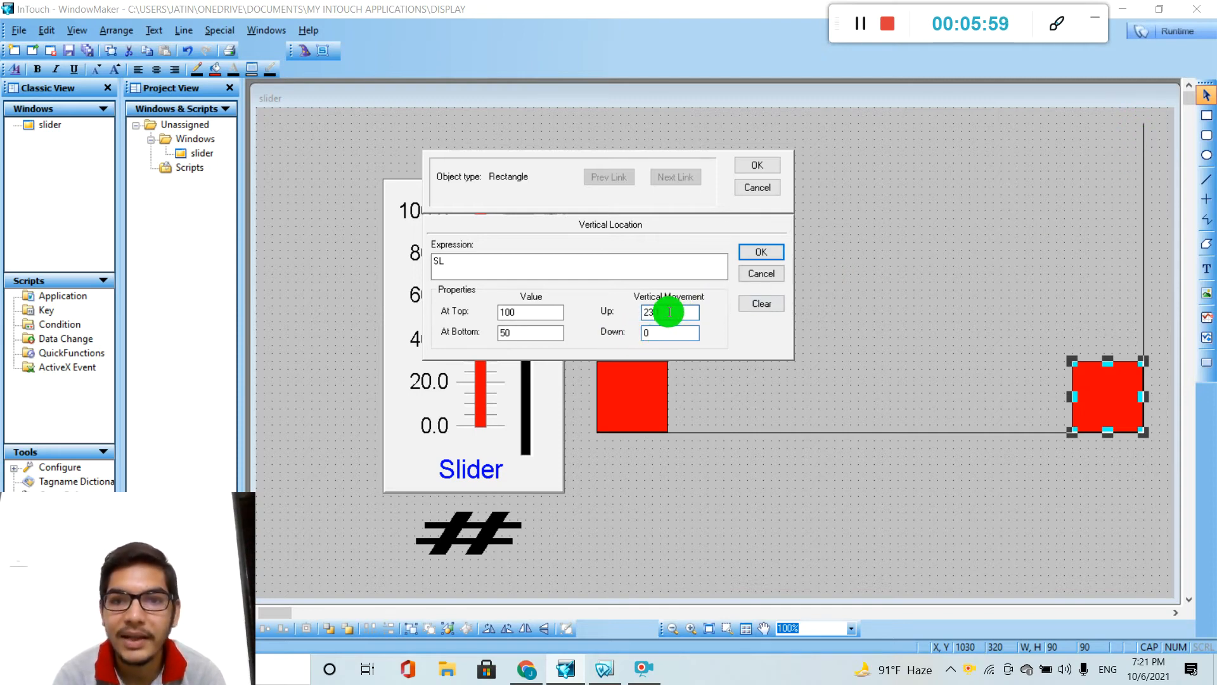
pyautogui.write('2')
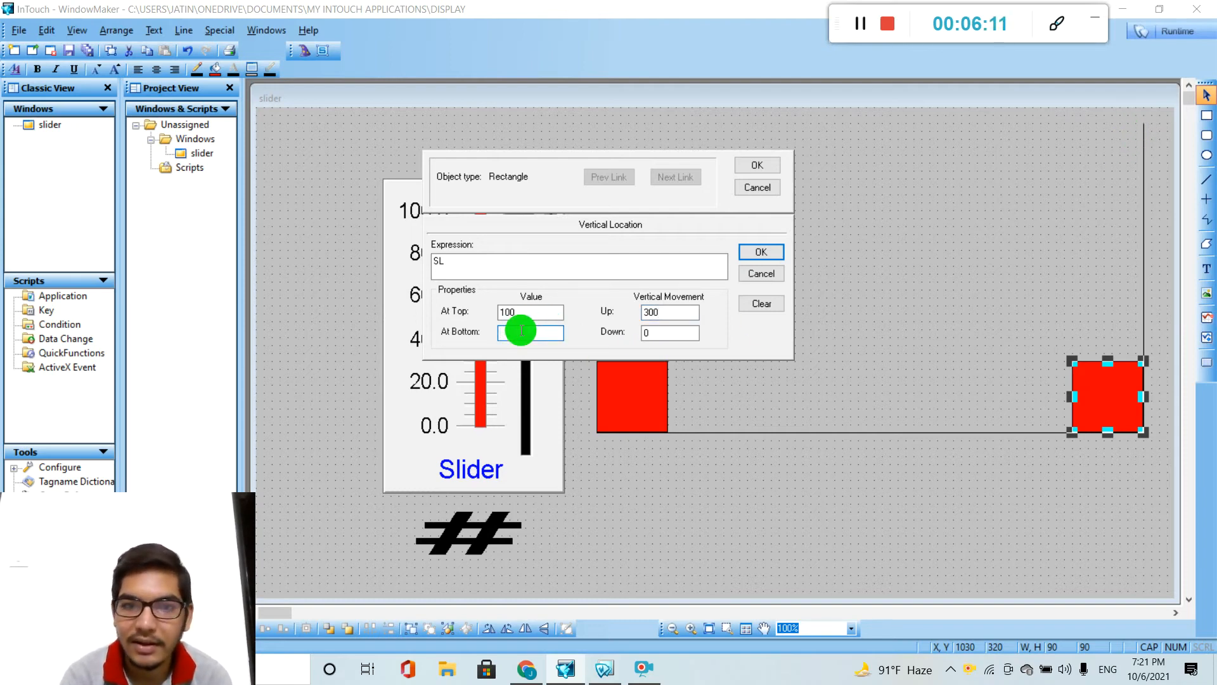
pyautogui.write('0')
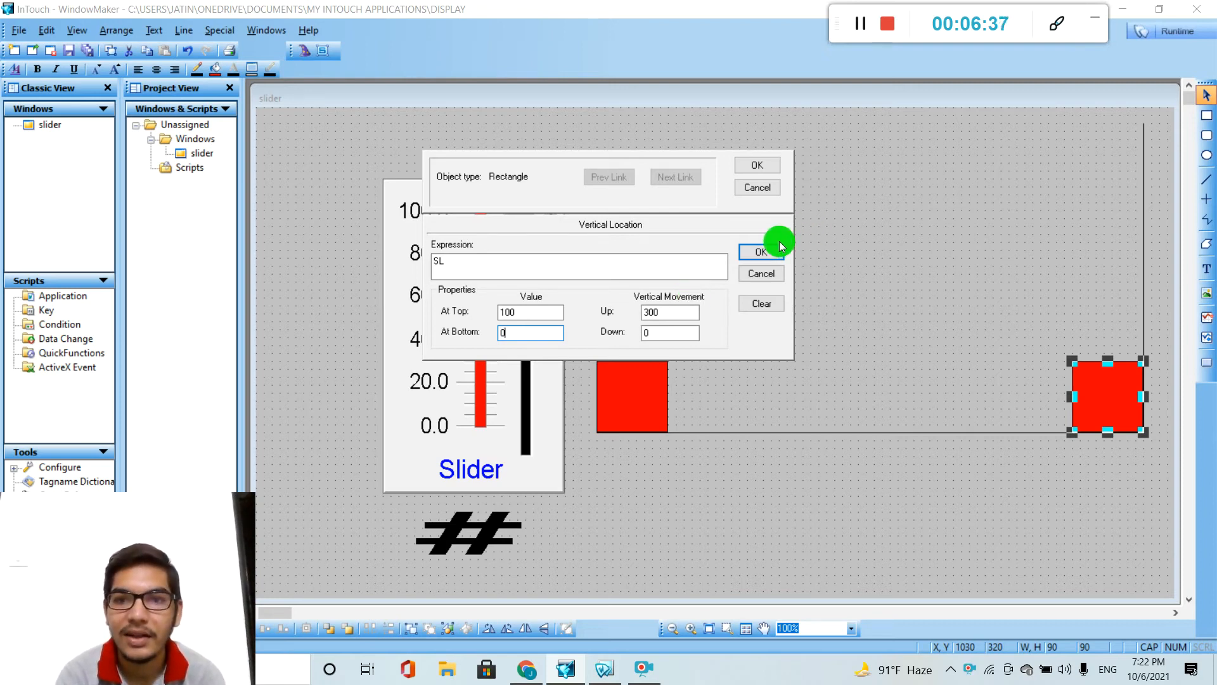
pyautogui.click(764, 257)
pyautogui.click(765, 170)
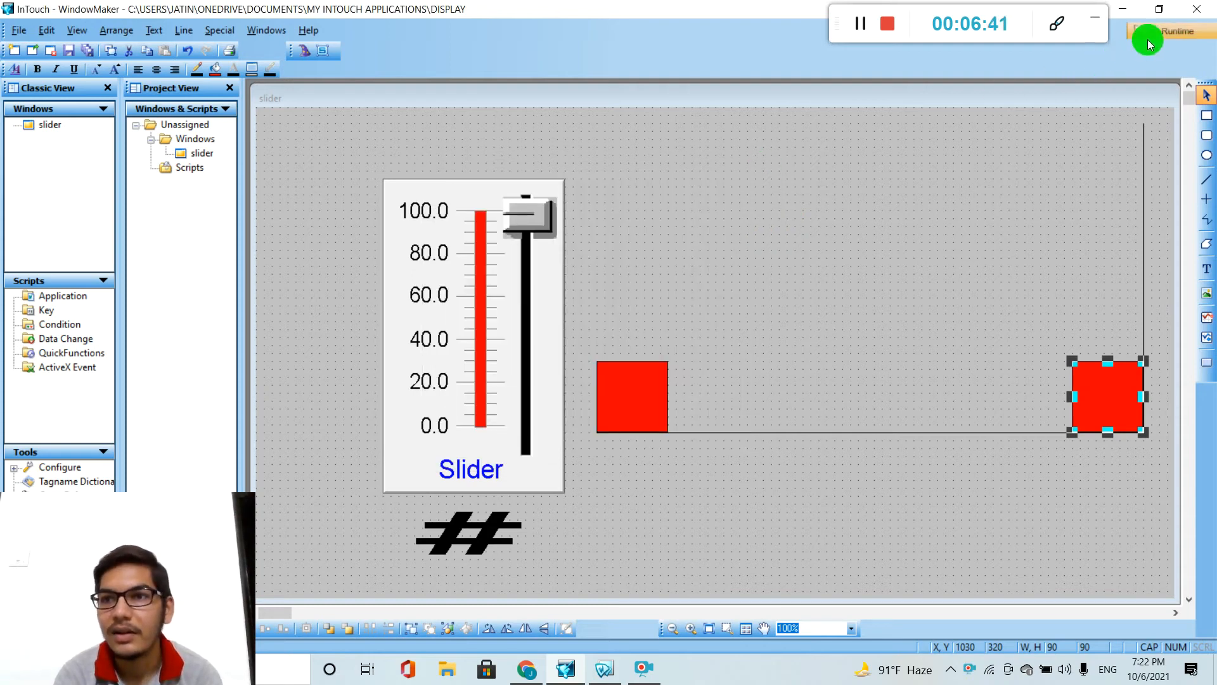
# Test both squares in runtime by moving the slider to 0, up to 100 and back to 0, and return to development mode.
pyautogui.click(1180, 27)
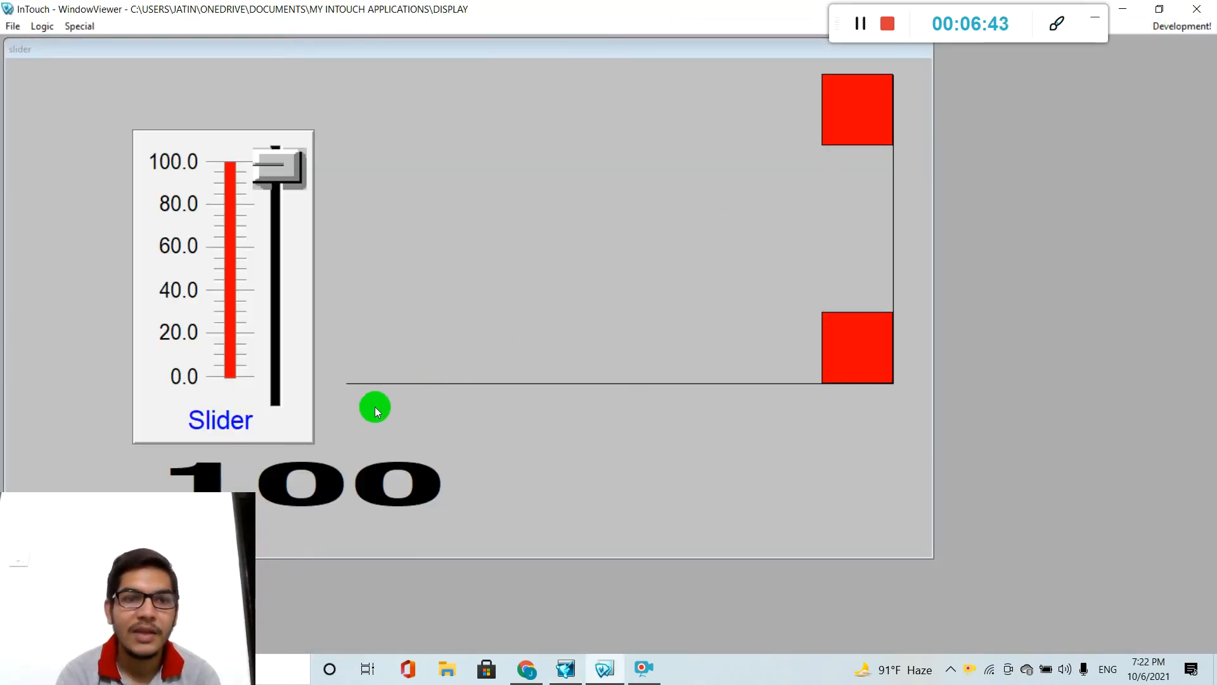
pyautogui.moveTo(272, 180); pyautogui.dragTo(246, 402)
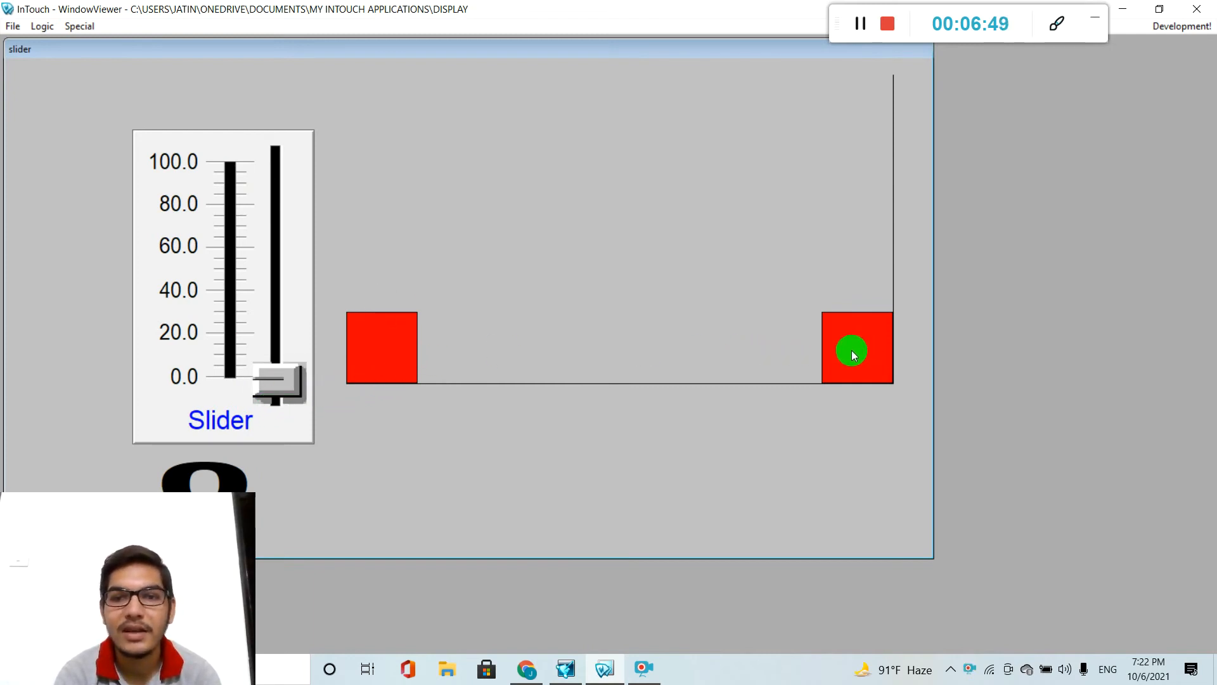
pyautogui.moveTo(285, 362); pyautogui.dragTo(305, 146)
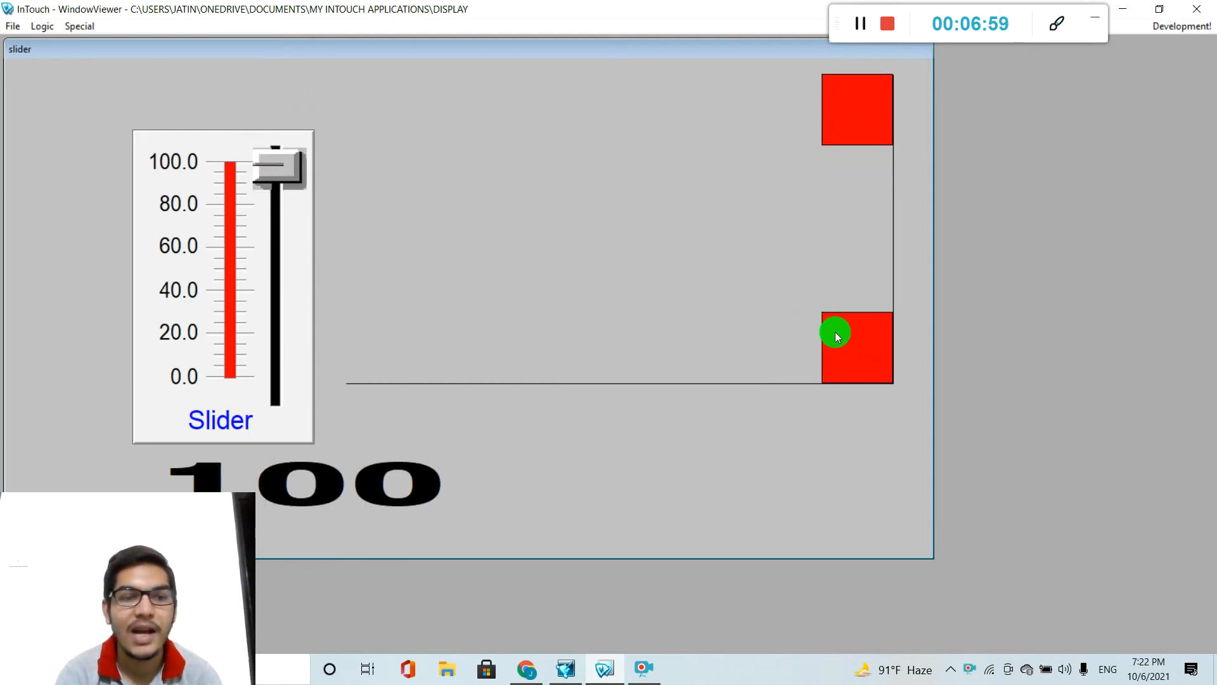
pyautogui.moveTo(284, 173); pyautogui.dragTo(280, 473)
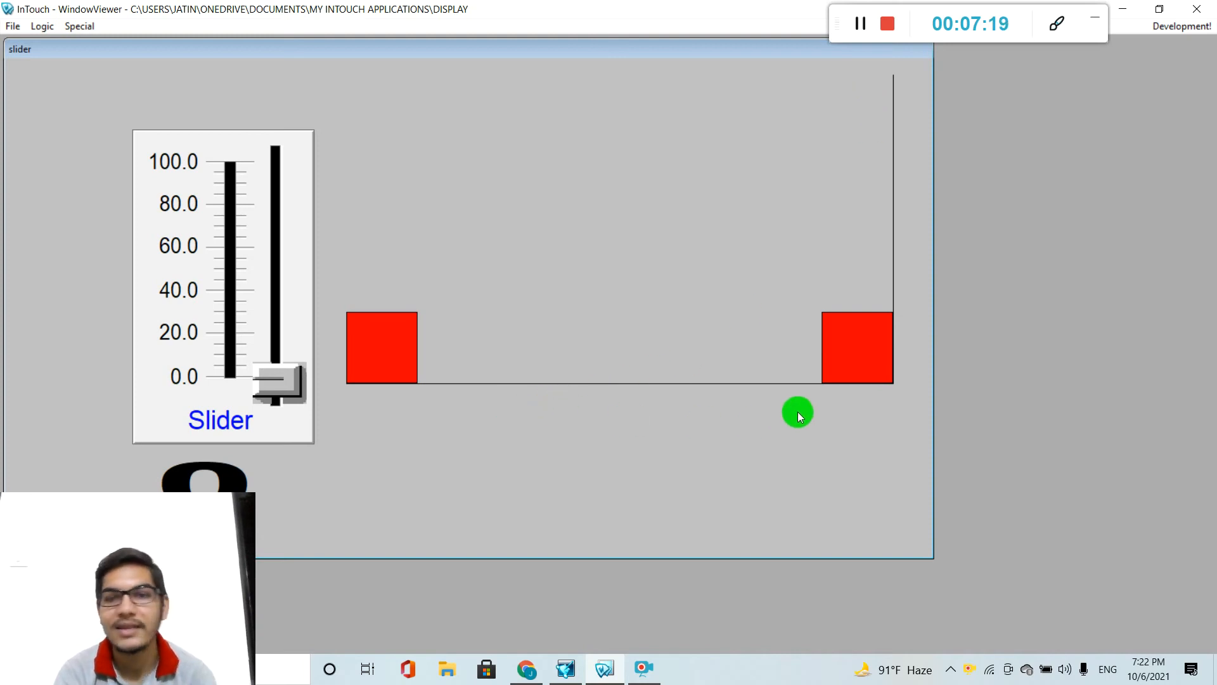
pyautogui.click(1192, 27)
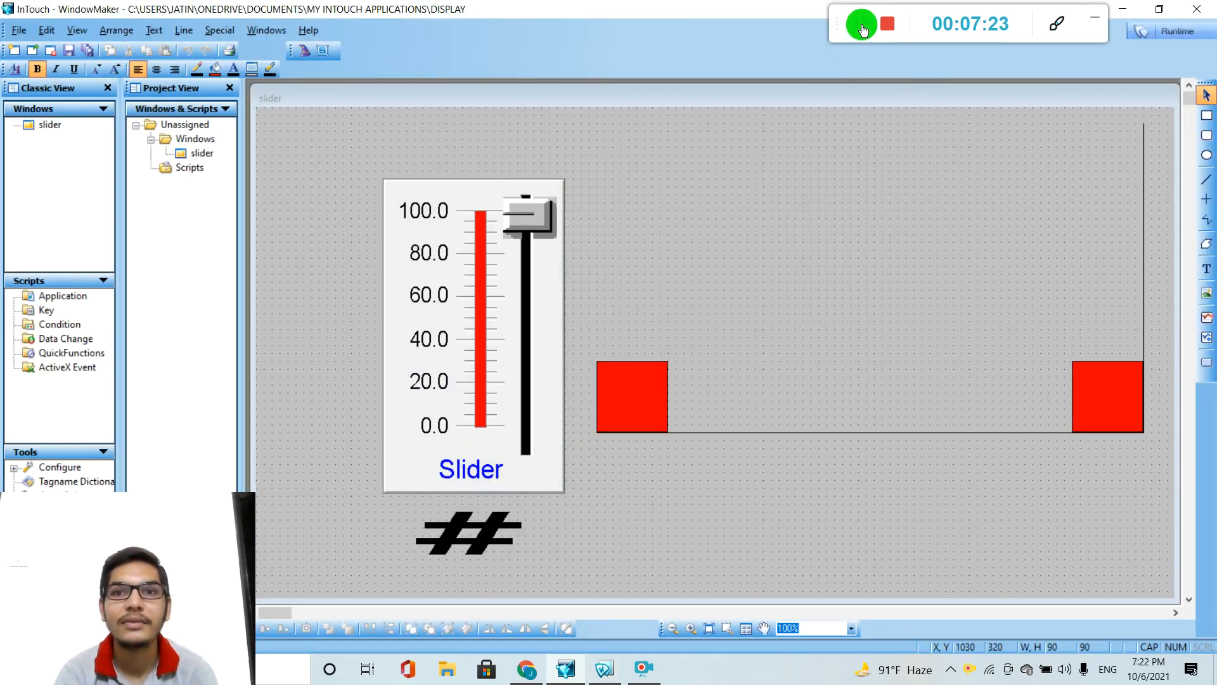
# Delete the red square in the corner.
pyautogui.click(862, 29)
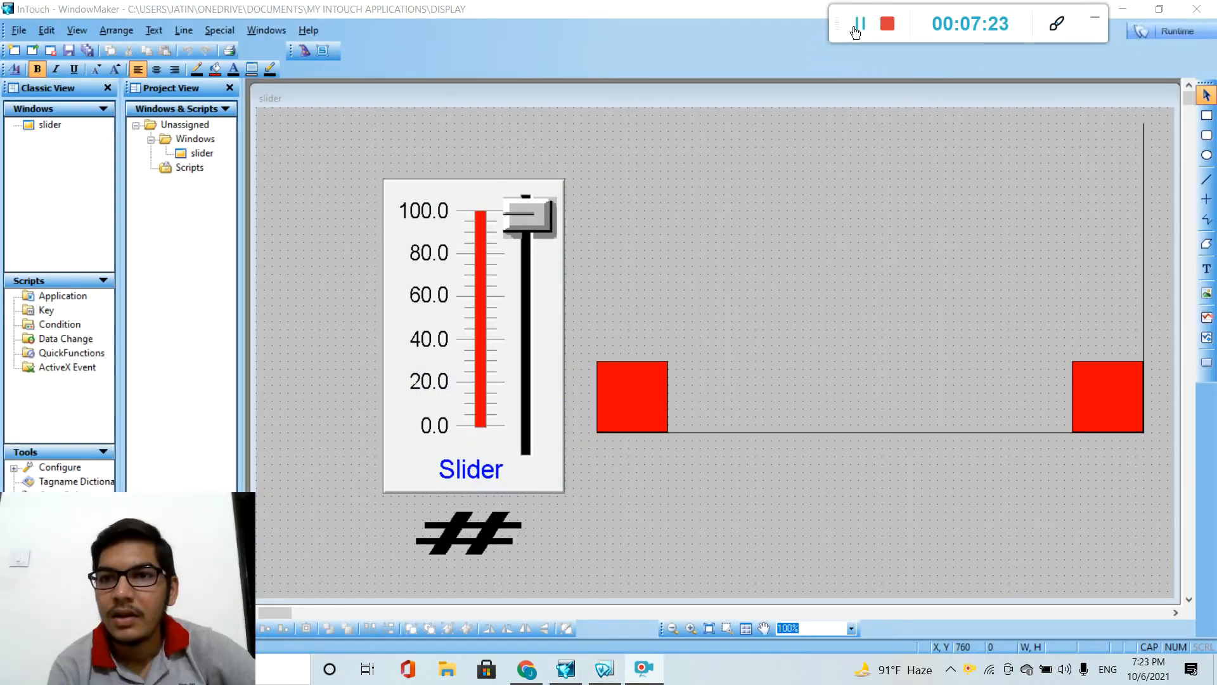
pyautogui.click(1103, 366)
pyautogui.click(1102, 366)
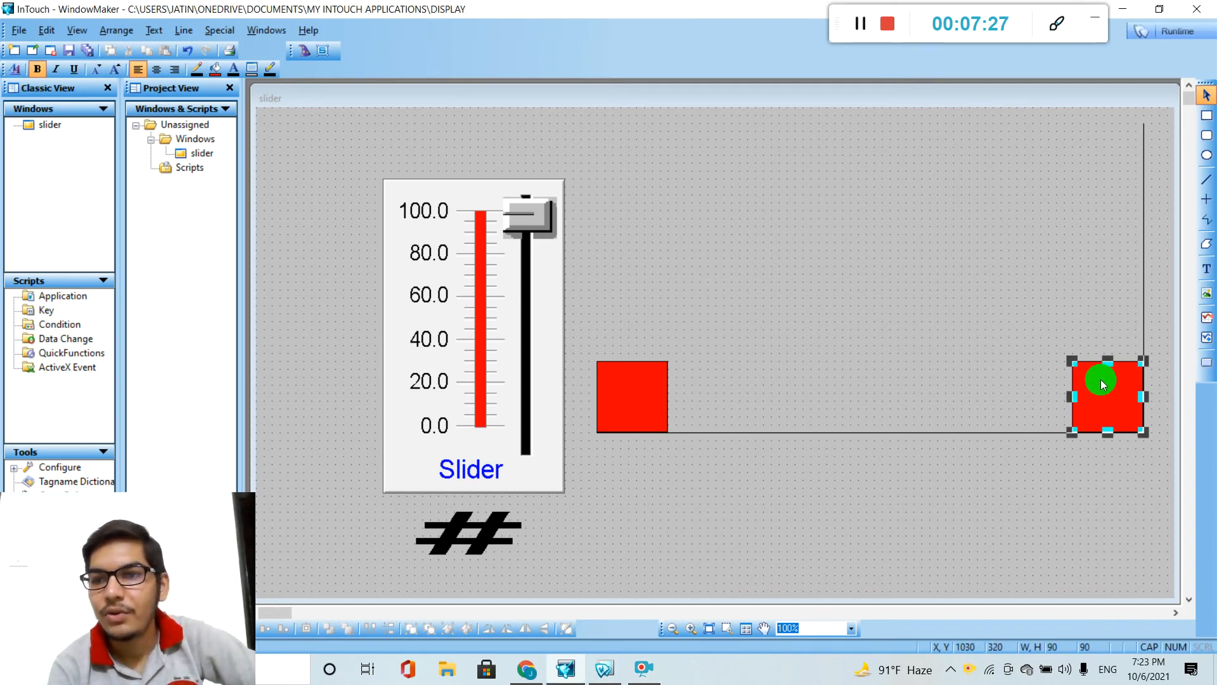
pyautogui.press('Delete')
# Set the right-end value of the remaining red square's Horizontal Location link to 50 and accept it.
pyautogui.doubleClick(633, 382)
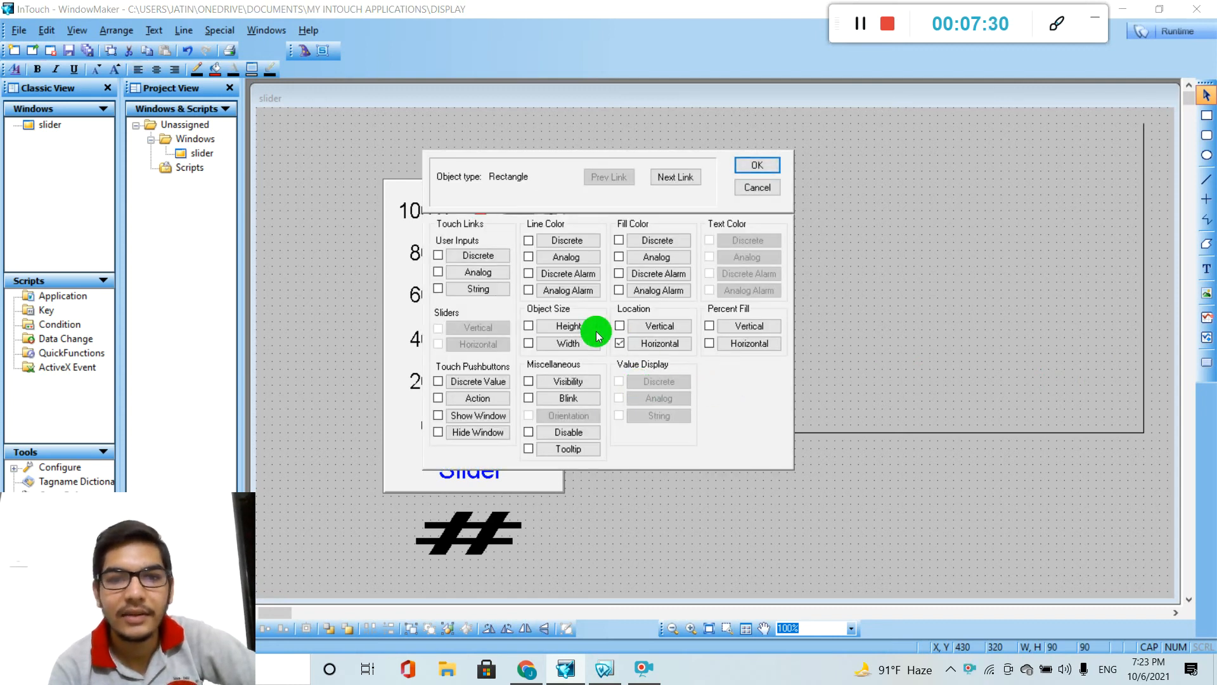
pyautogui.click(646, 343)
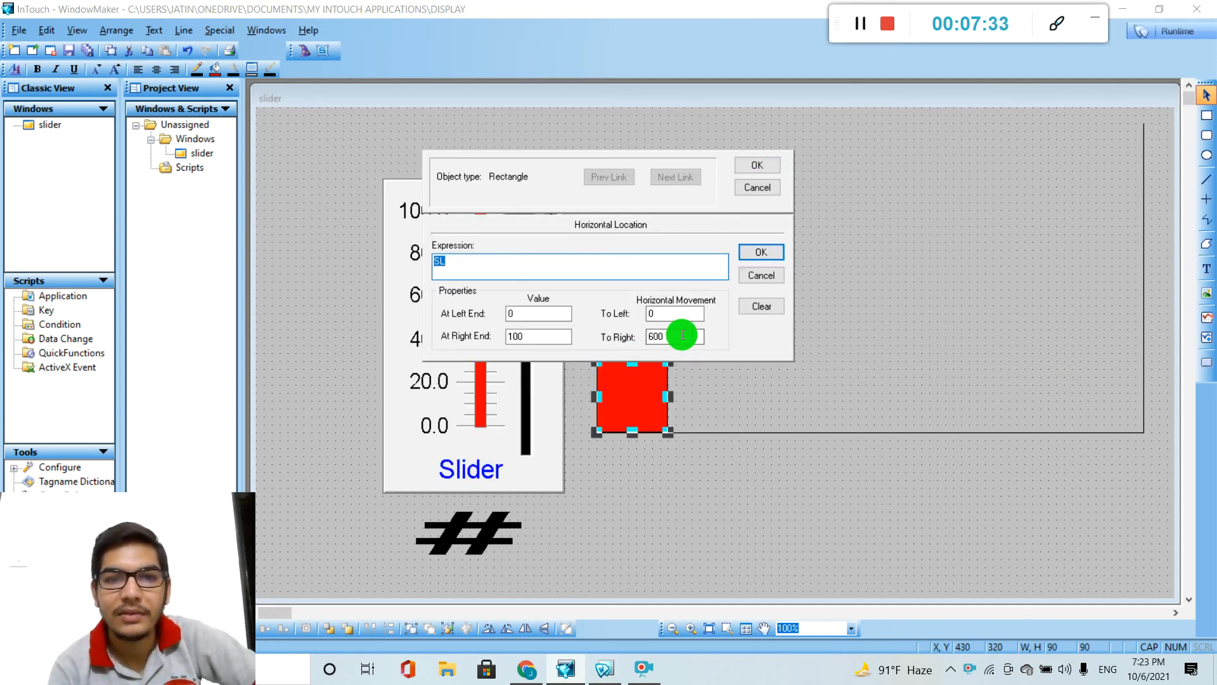
pyautogui.click(535, 332)
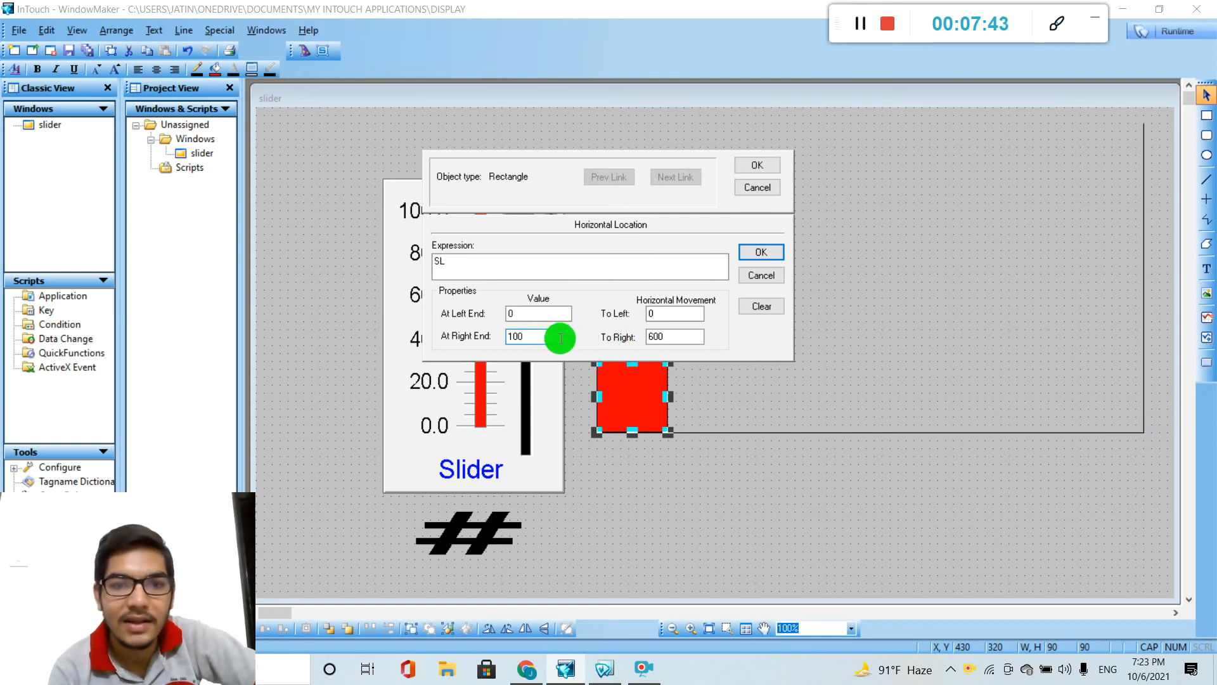
pyautogui.write('50')
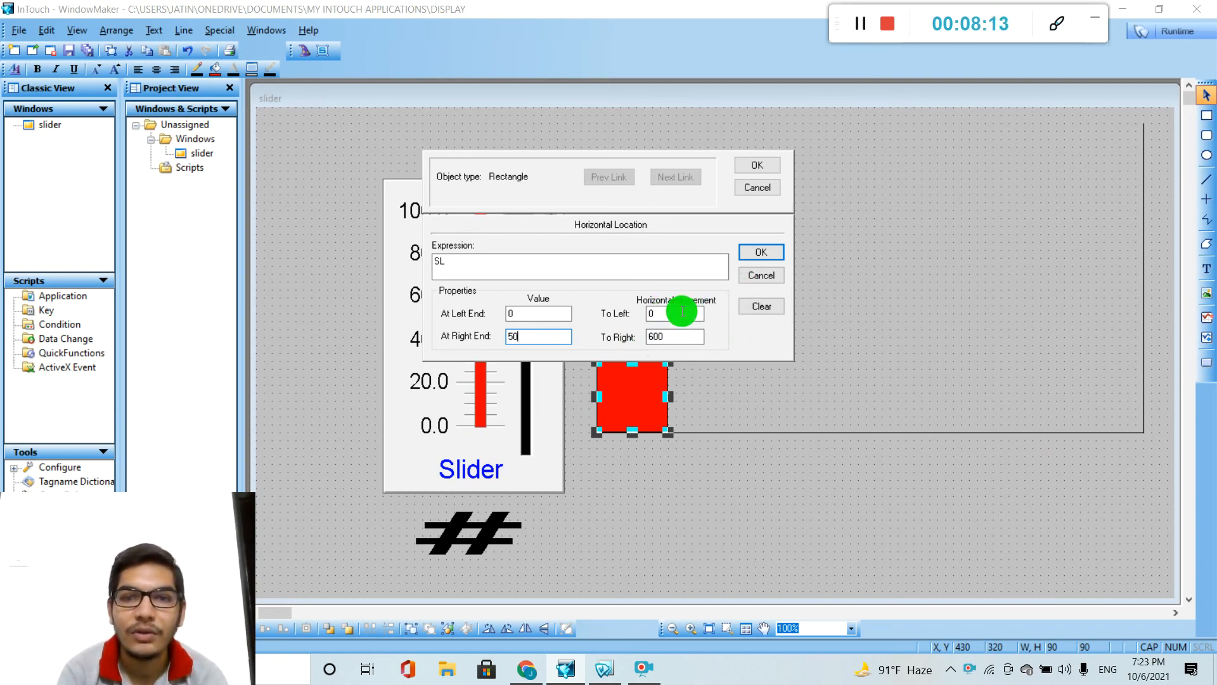
pyautogui.click(748, 257)
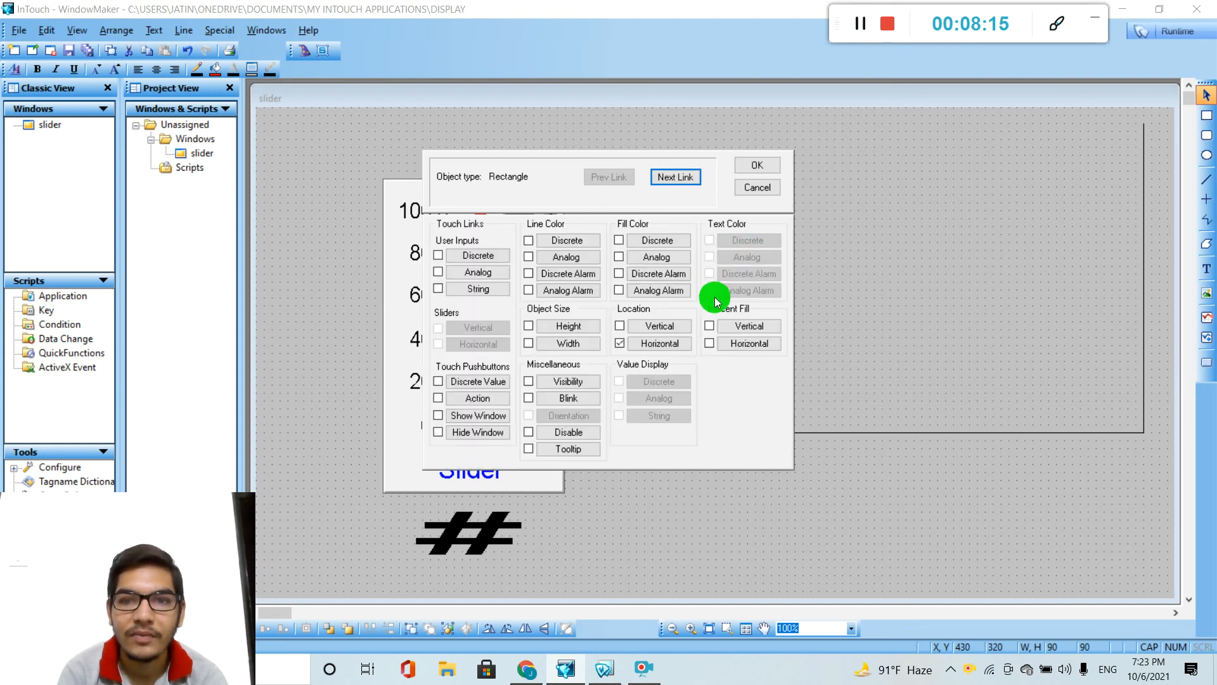
# Add a Vertical Location link on SL to the red square with top value 100, bottom value 50 and upward movement 300.
pyautogui.click(648, 329)
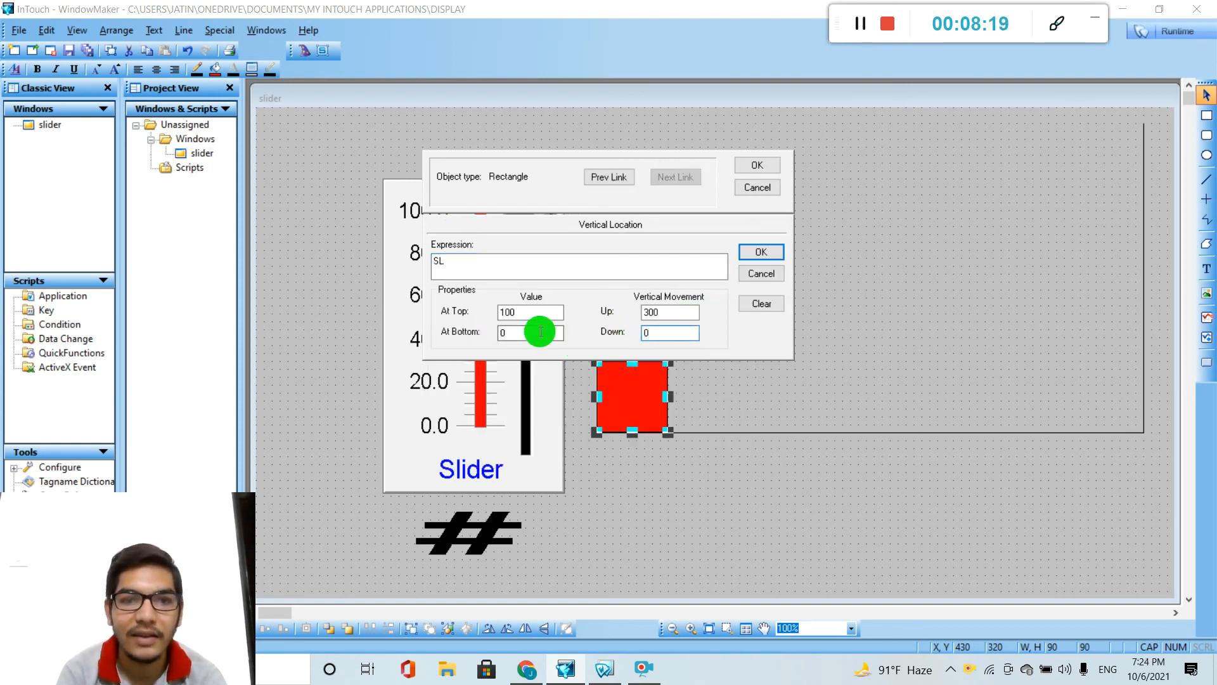
pyautogui.doubleClick(521, 332)
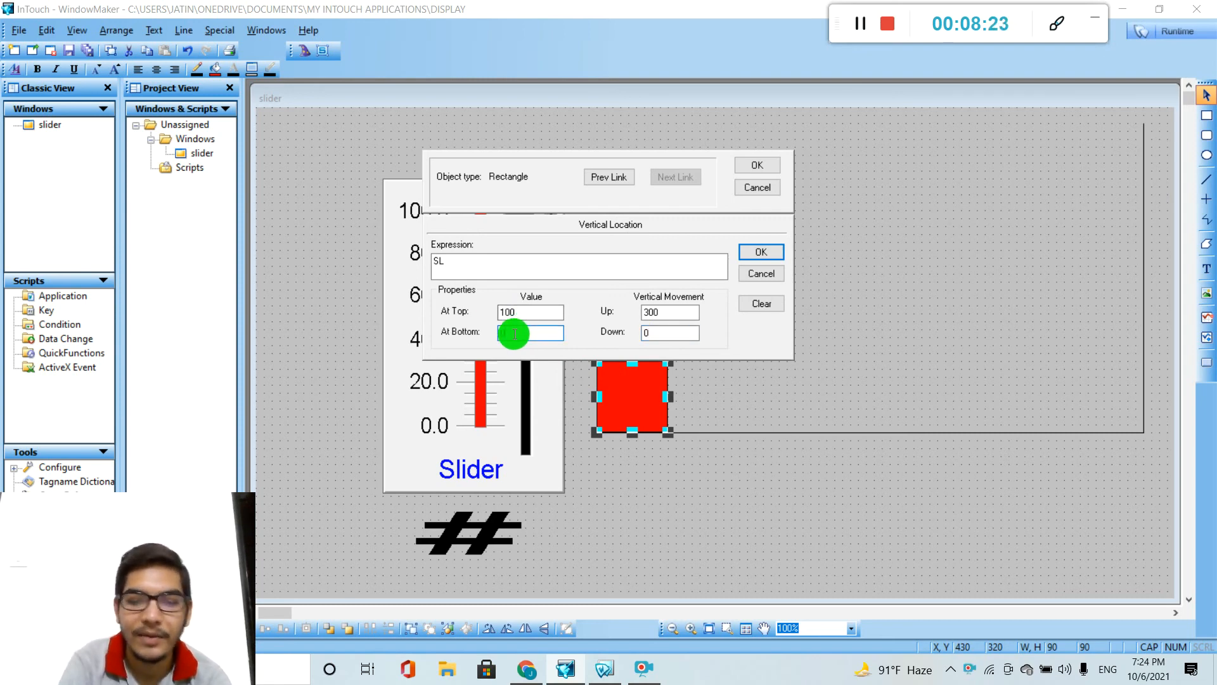
pyautogui.write('50')
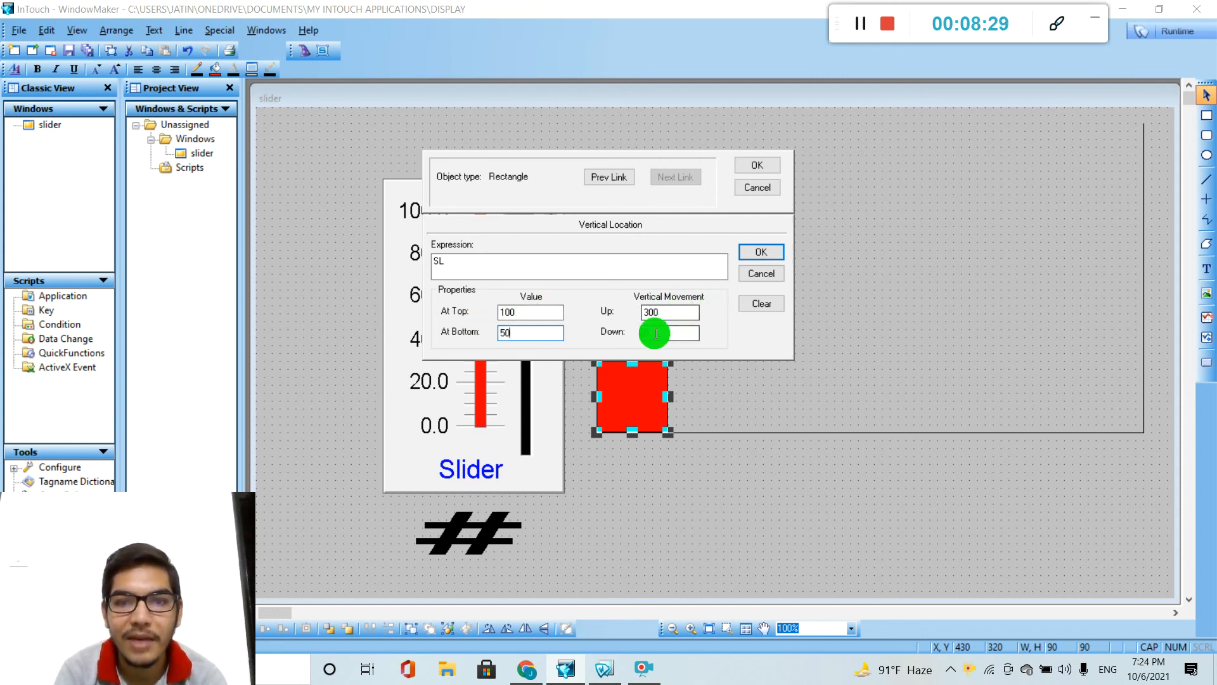
pyautogui.click(767, 252)
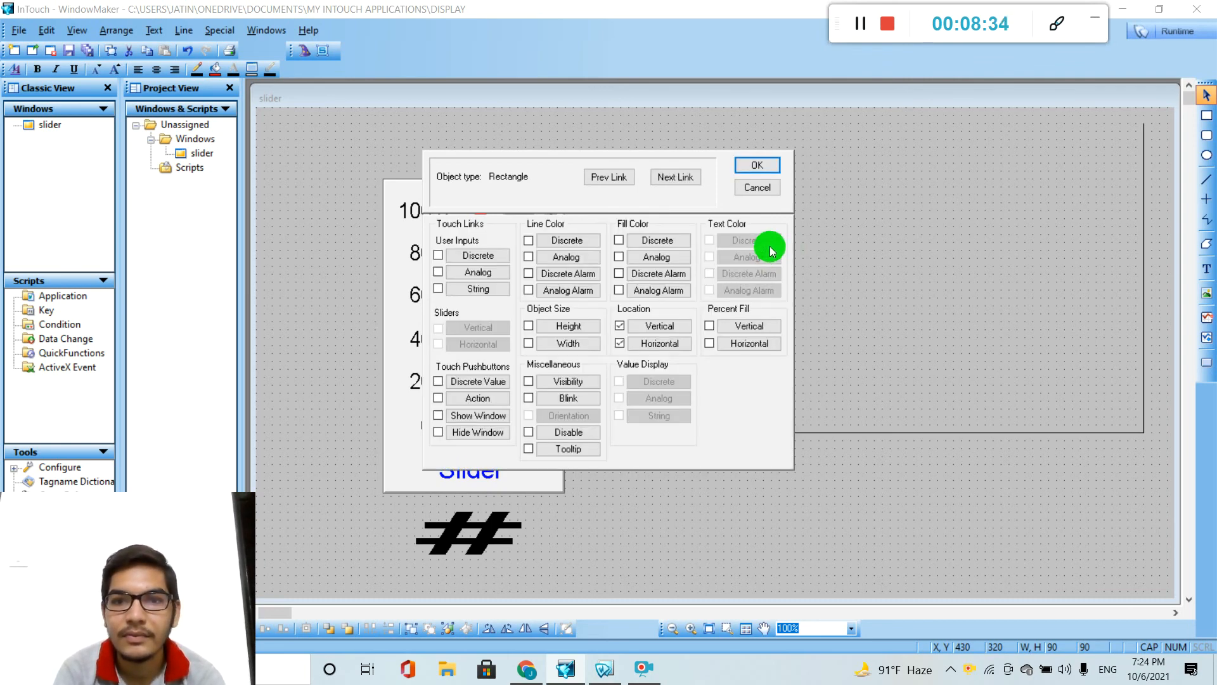
pyautogui.click(765, 168)
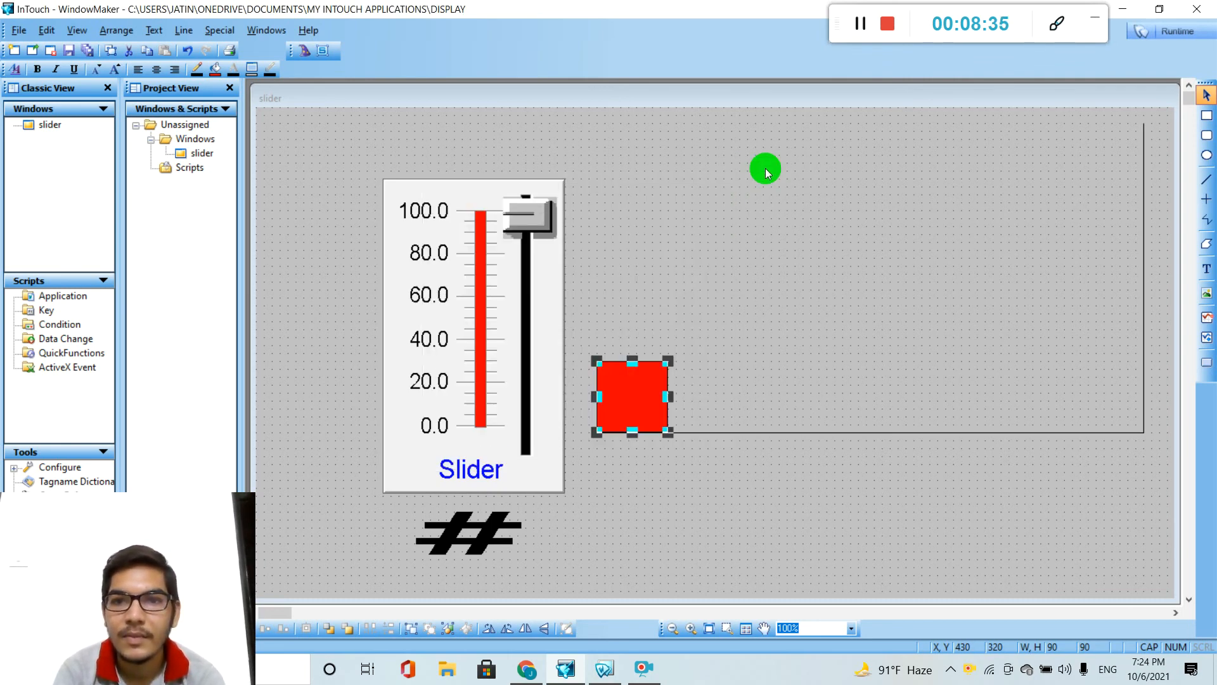
# Test the square's path along both lines in runtime by raising the slider to 50 and on to 100.
pyautogui.click(1182, 30)
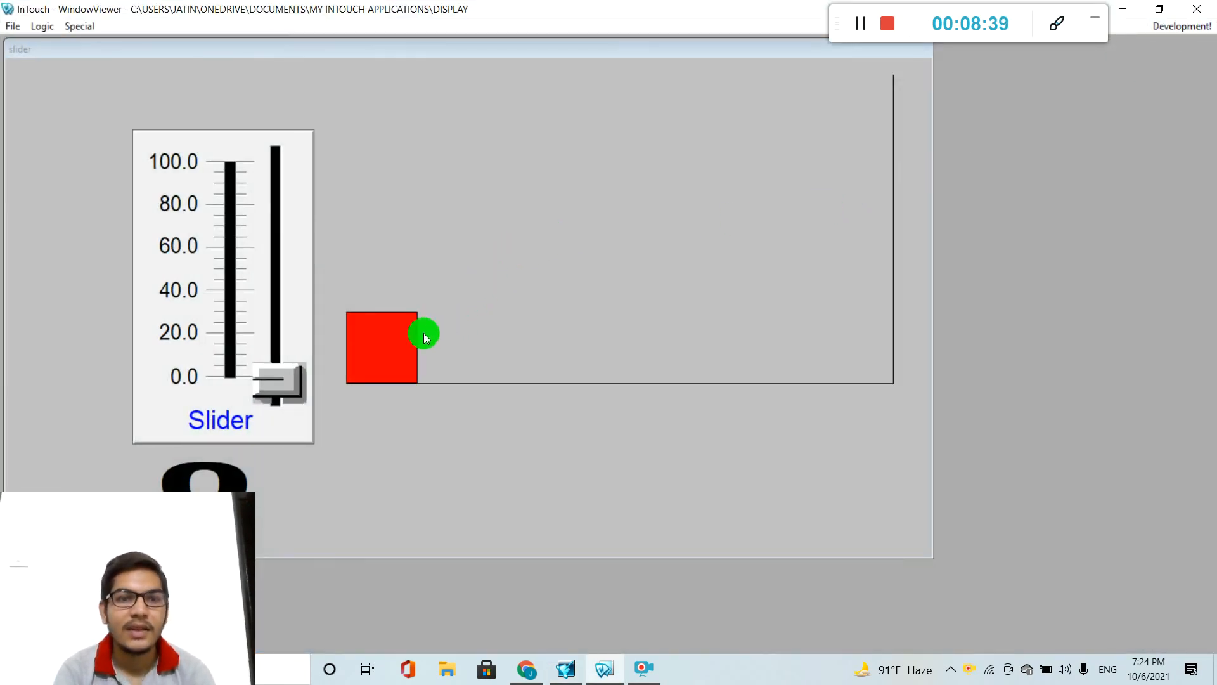
pyautogui.moveTo(266, 379); pyautogui.dragTo(282, 254)
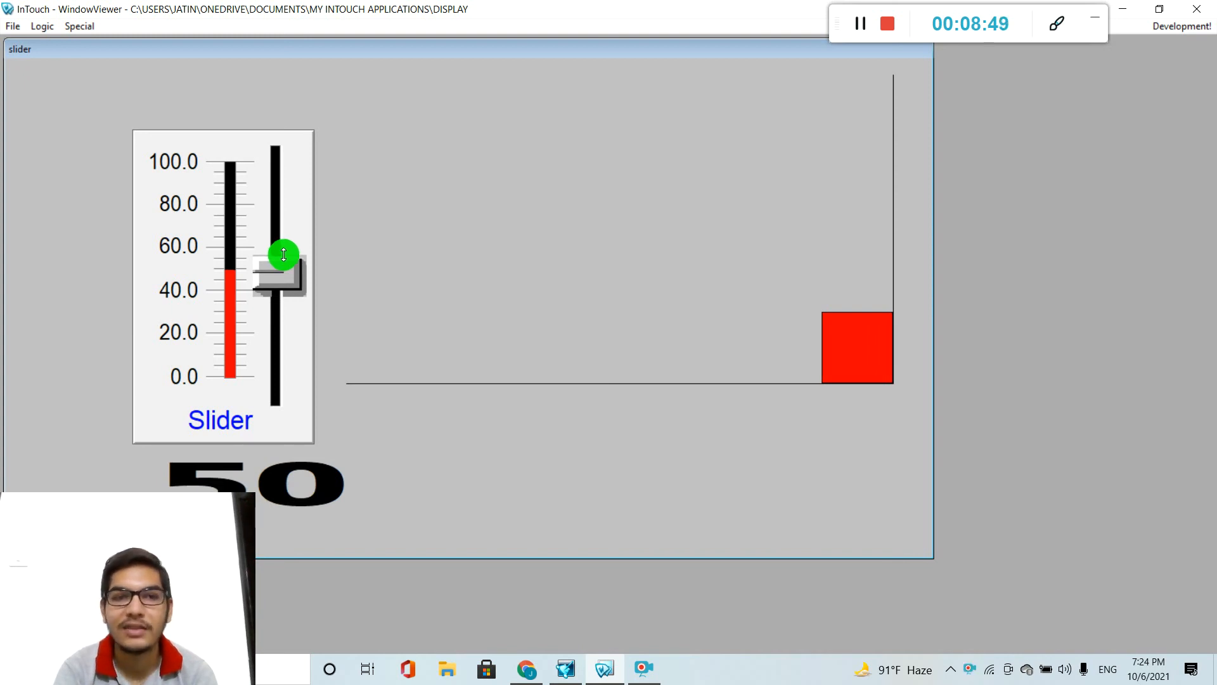
pyautogui.moveTo(283, 255); pyautogui.dragTo(281, 145)
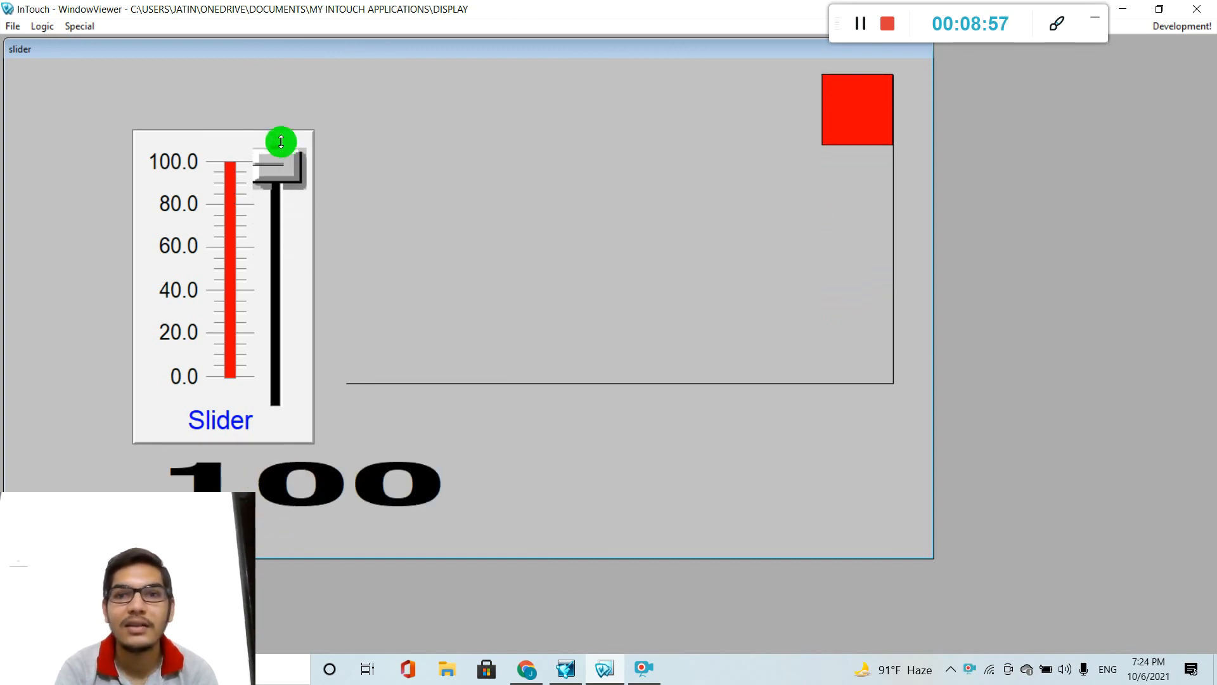